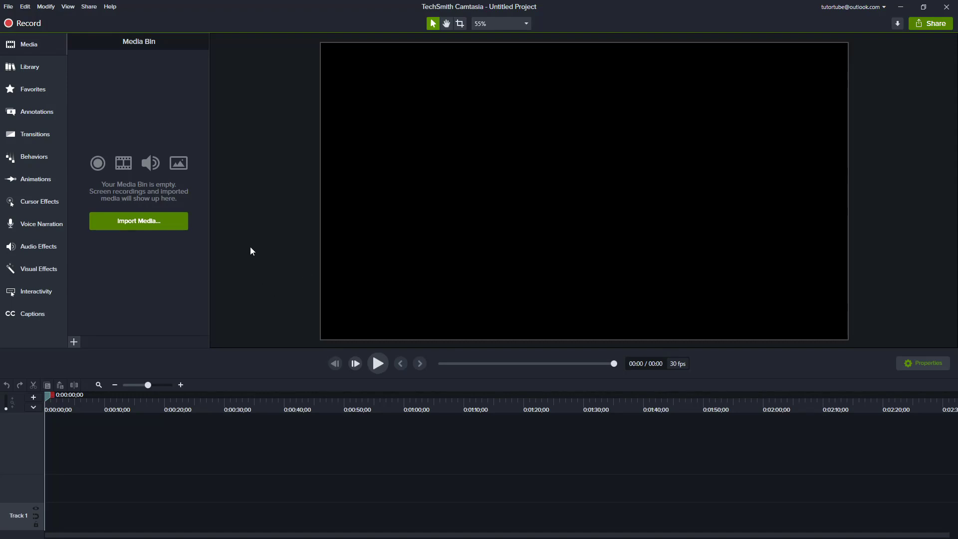
Step: Open the screen recorder and review its capture commands
click(28, 23)
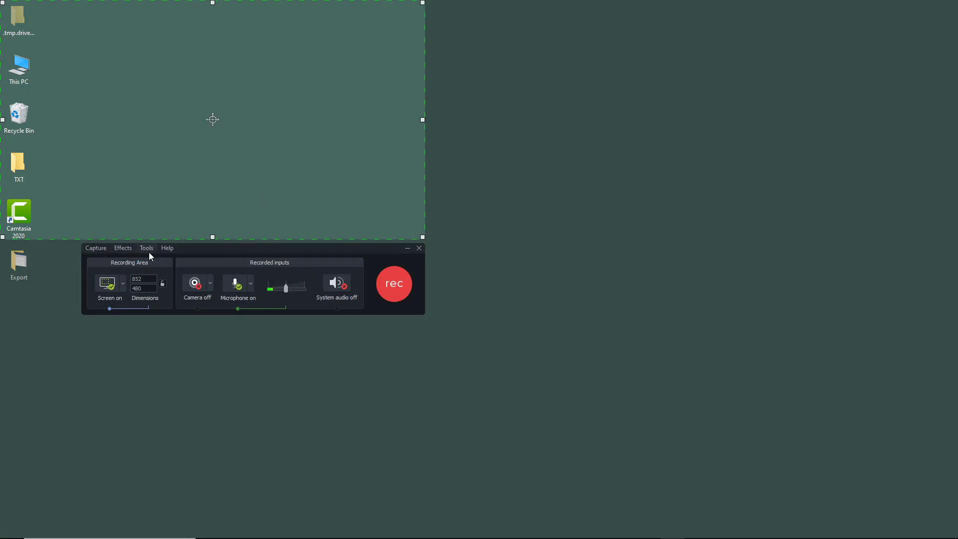
click(100, 248)
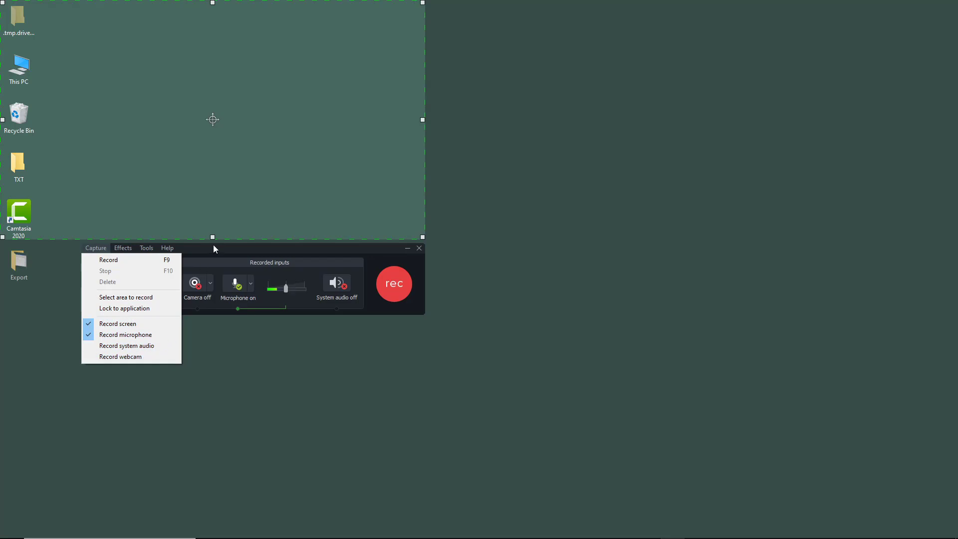
click(229, 253)
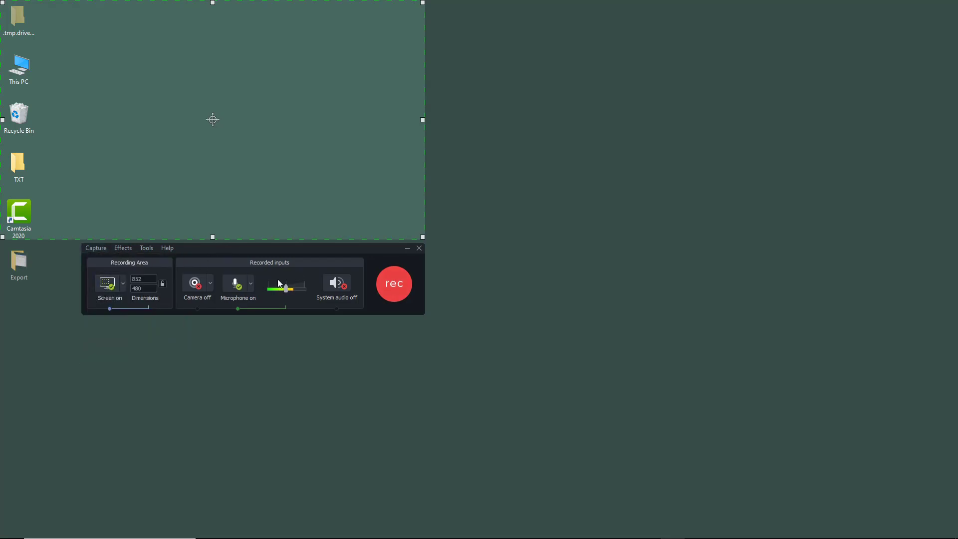
click(96, 248)
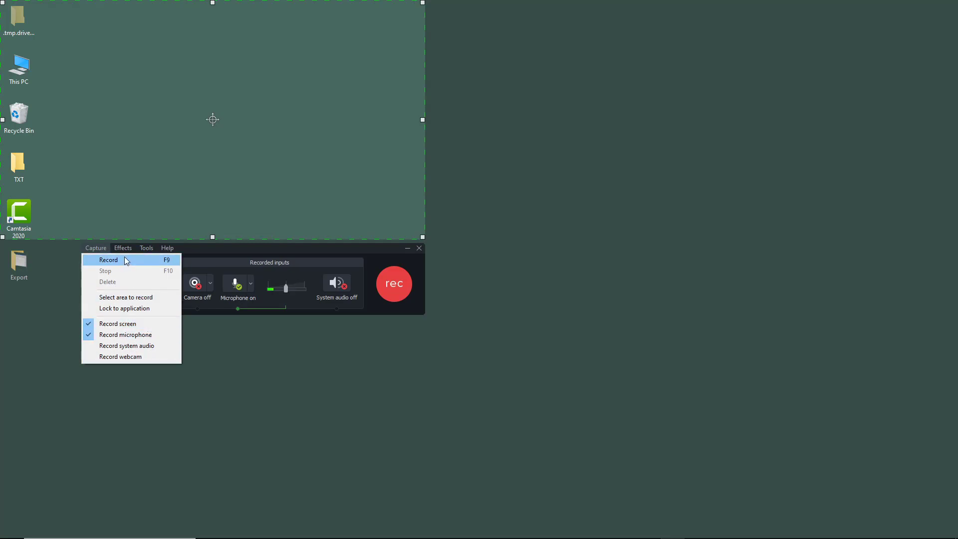
Step: Examine the recorder's annotation effects options and close them without changes
mouse_move(123, 248)
mouse_move(139, 263)
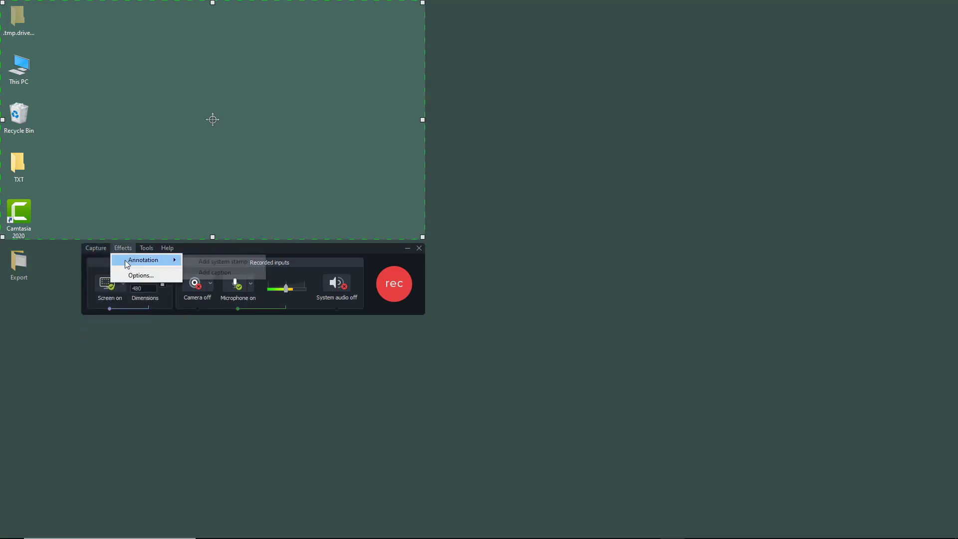
click(145, 277)
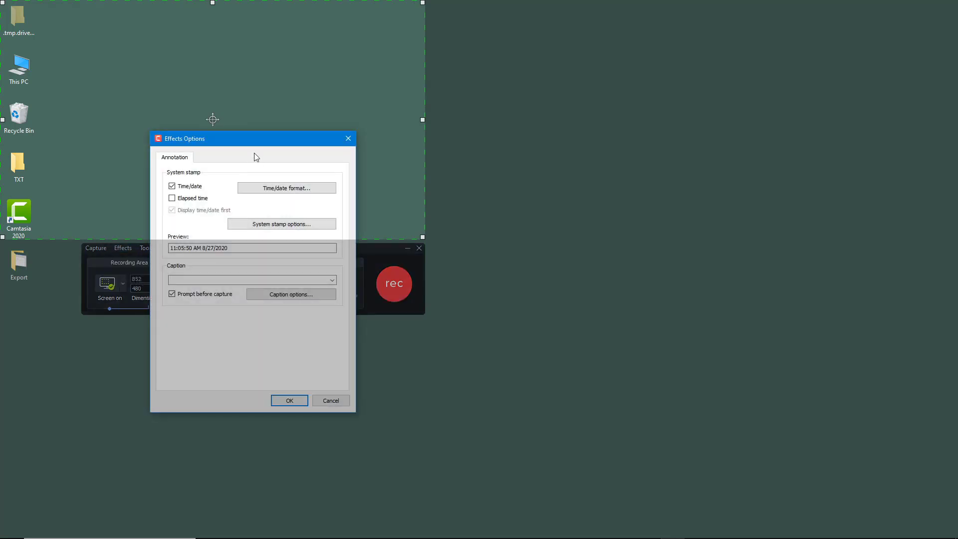
drag(267, 144, 220, 53)
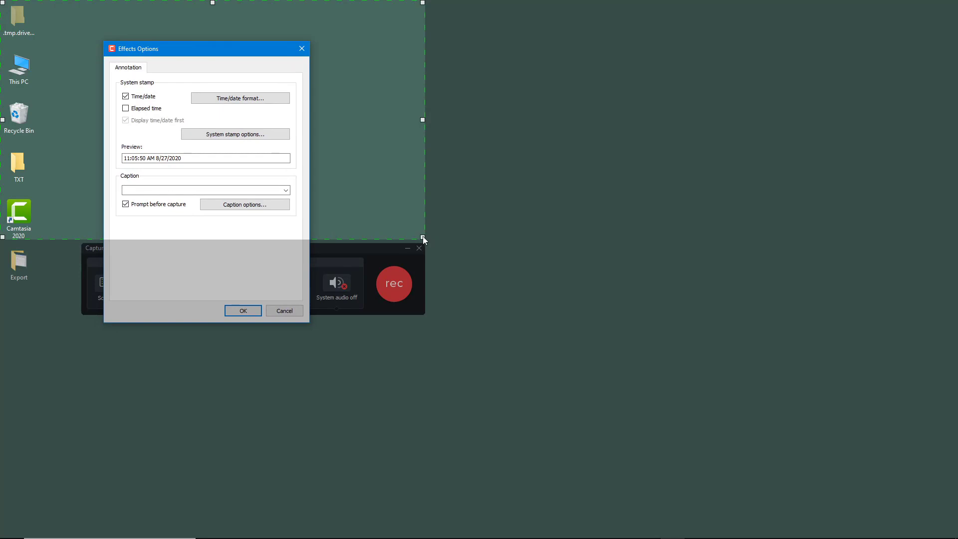
click(284, 311)
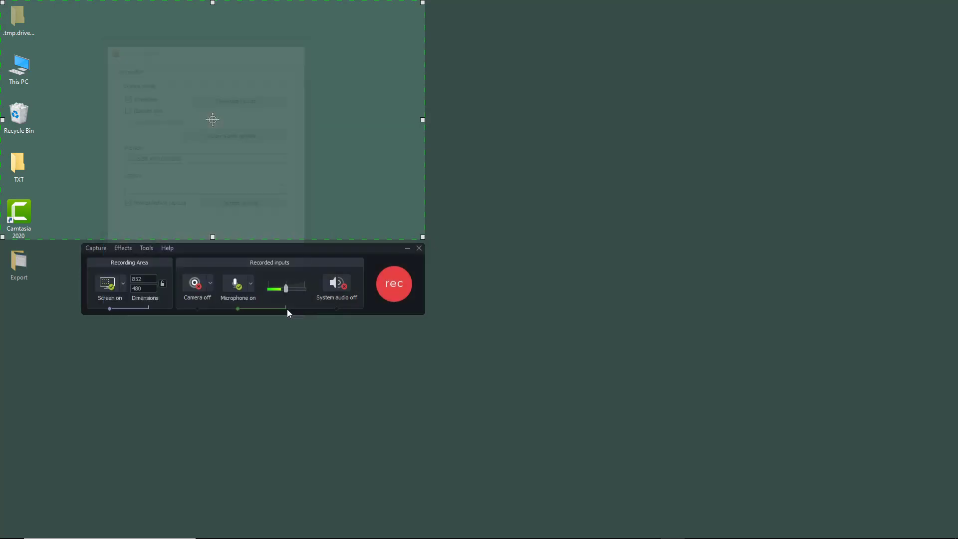
Step: Enlarge the recording area to 1355 x 753 and check the annotation effects options again
drag(423, 237, 674, 373)
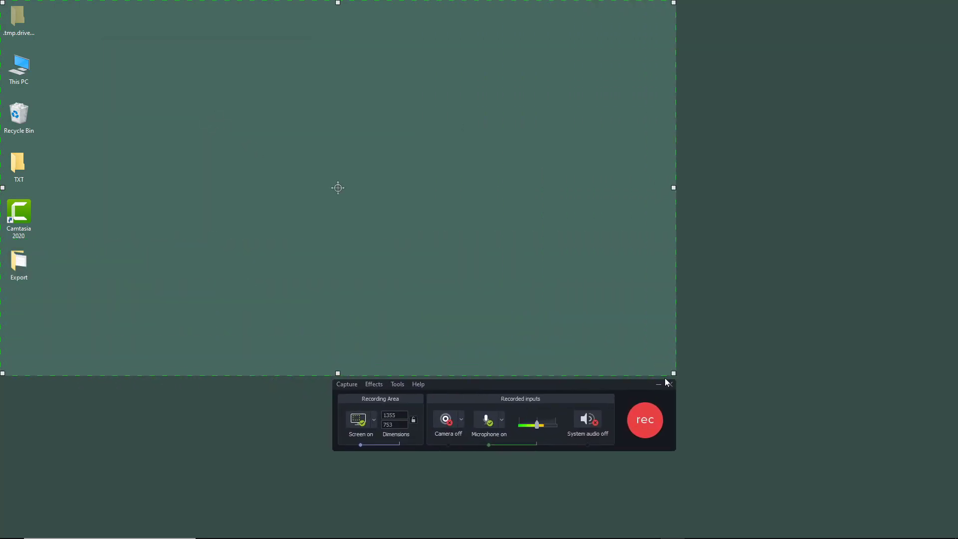
click(374, 384)
click(389, 412)
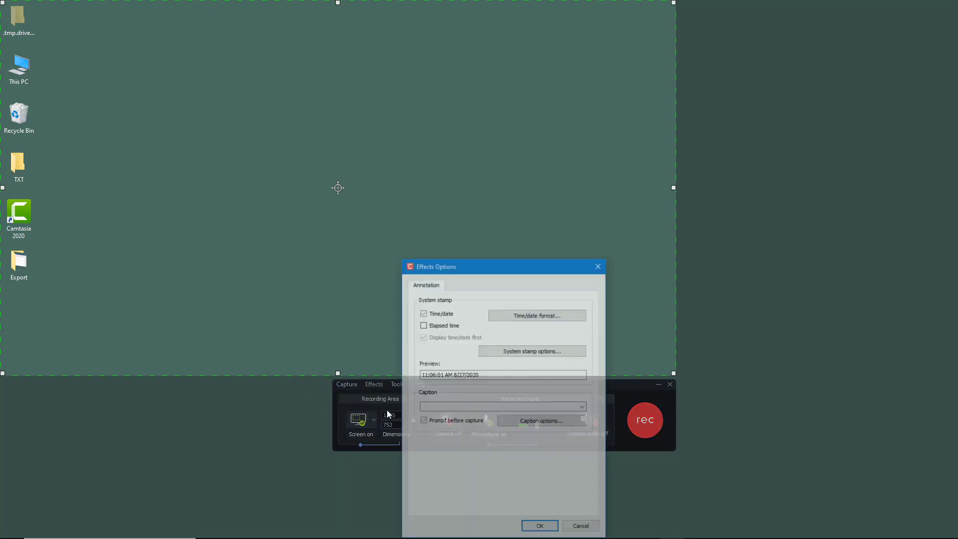
drag(470, 267, 327, 75)
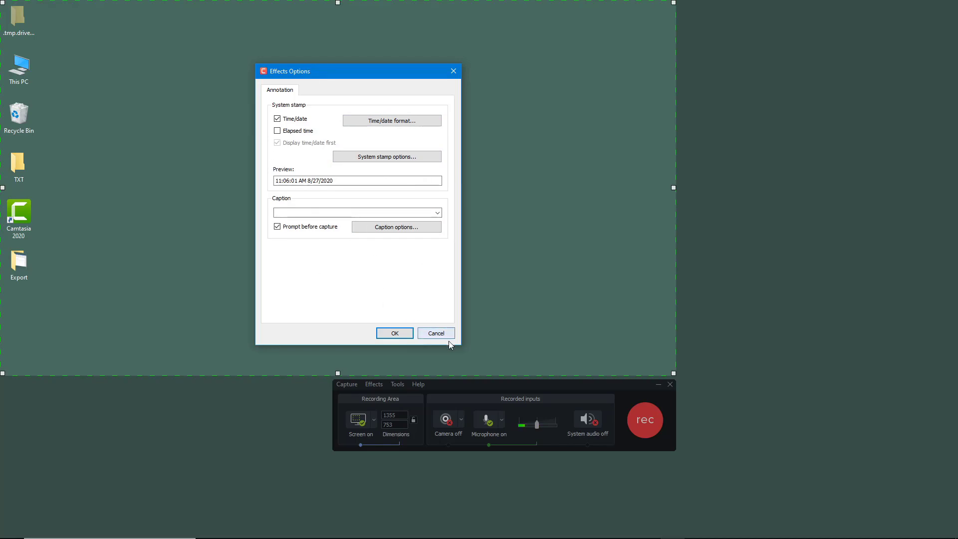
click(438, 334)
Step: Open the recorder's output file options and try the file naming modes, finishing on Automatic file name
click(398, 385)
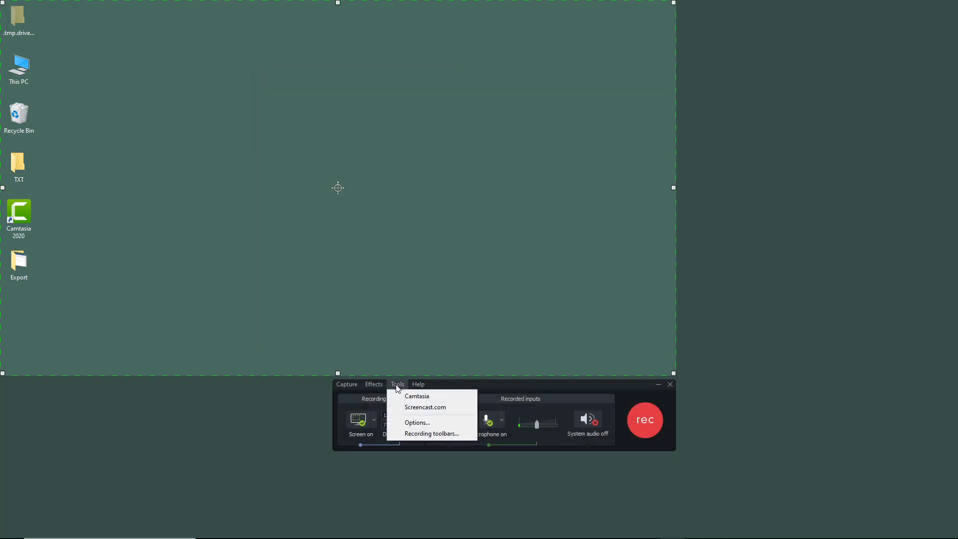
click(419, 427)
drag(265, 155, 322, 53)
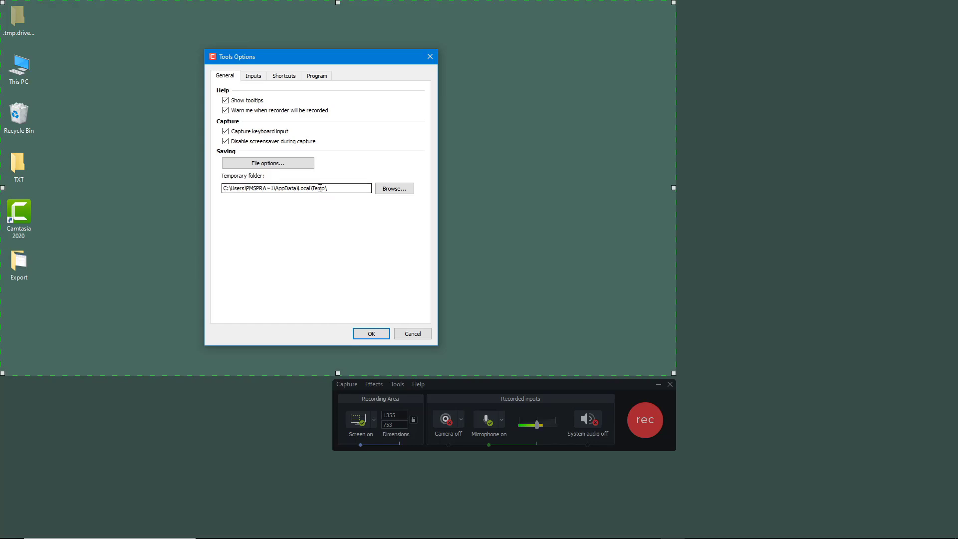
click(290, 167)
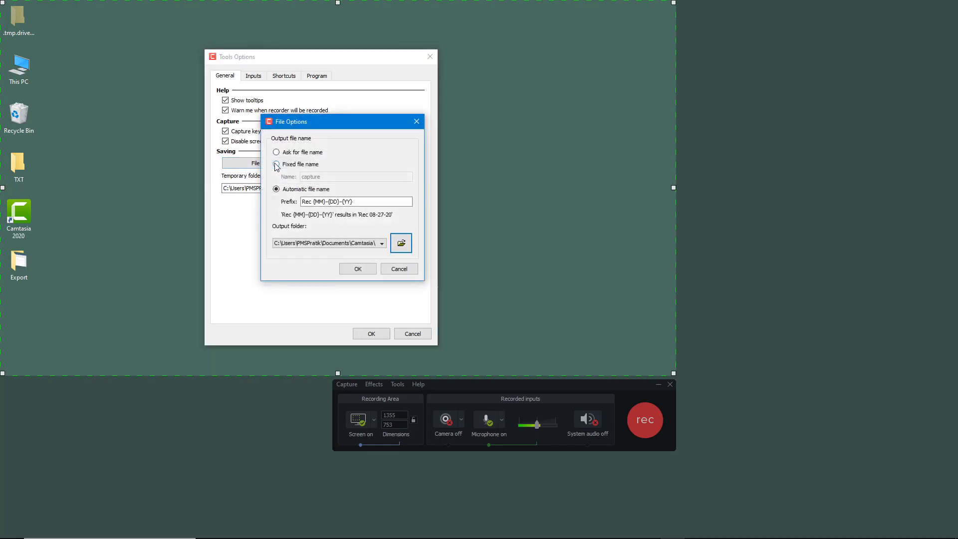
click(299, 155)
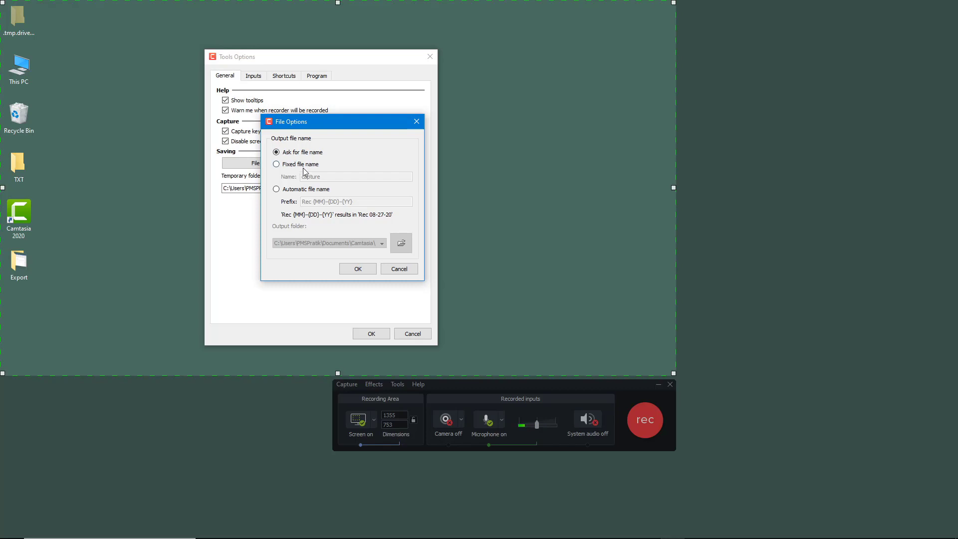
click(305, 168)
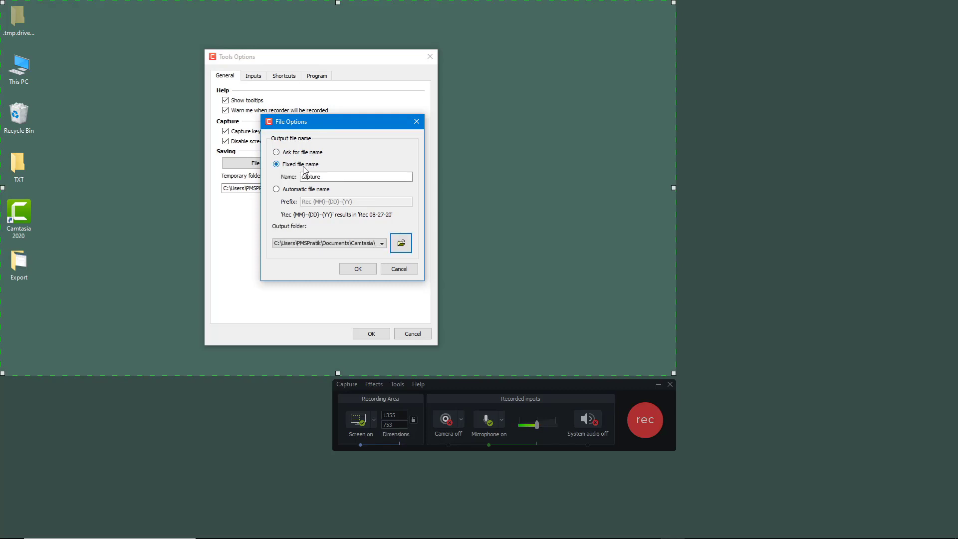
click(301, 192)
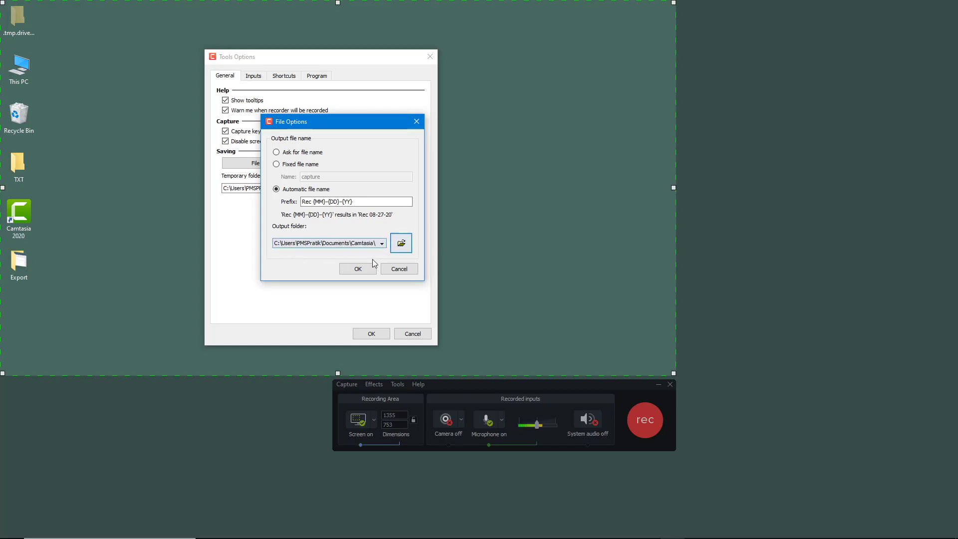
Step: Look at the output folder choices and set the automatic file name prefix to Camtasia
click(403, 245)
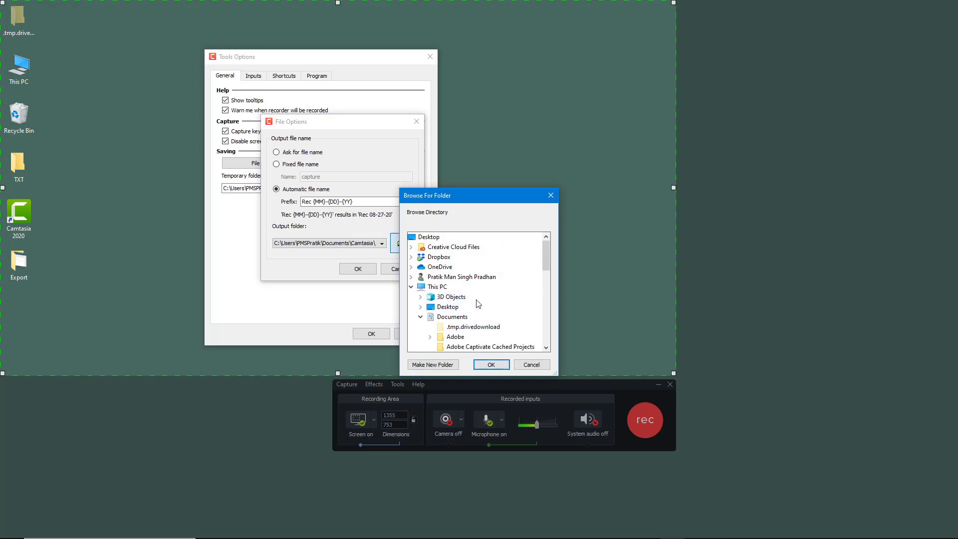
click(537, 365)
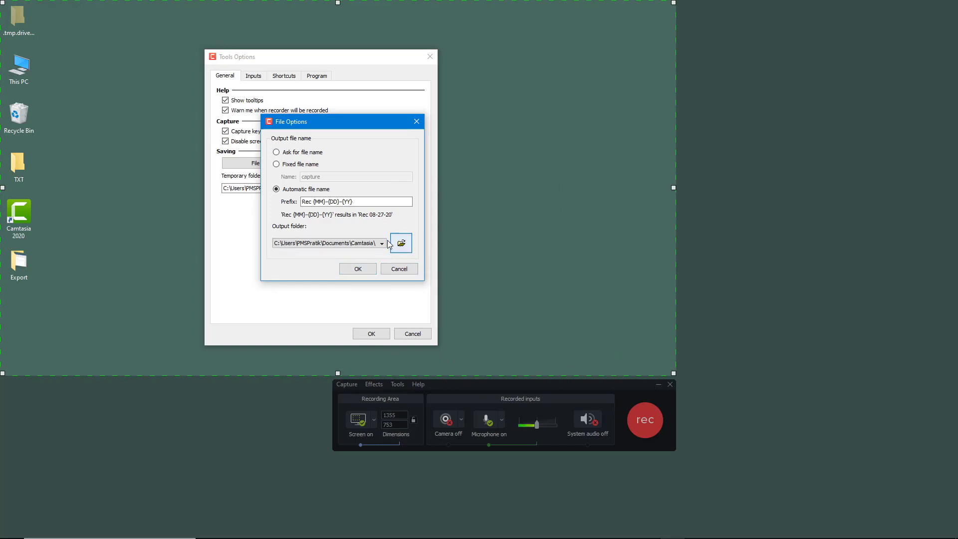
drag(366, 201, 282, 200)
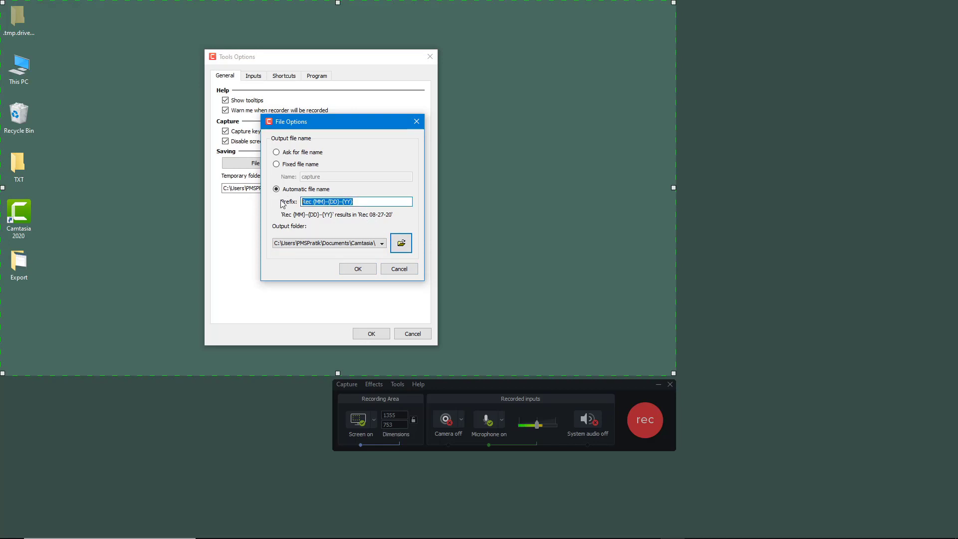
text(Camtasia)
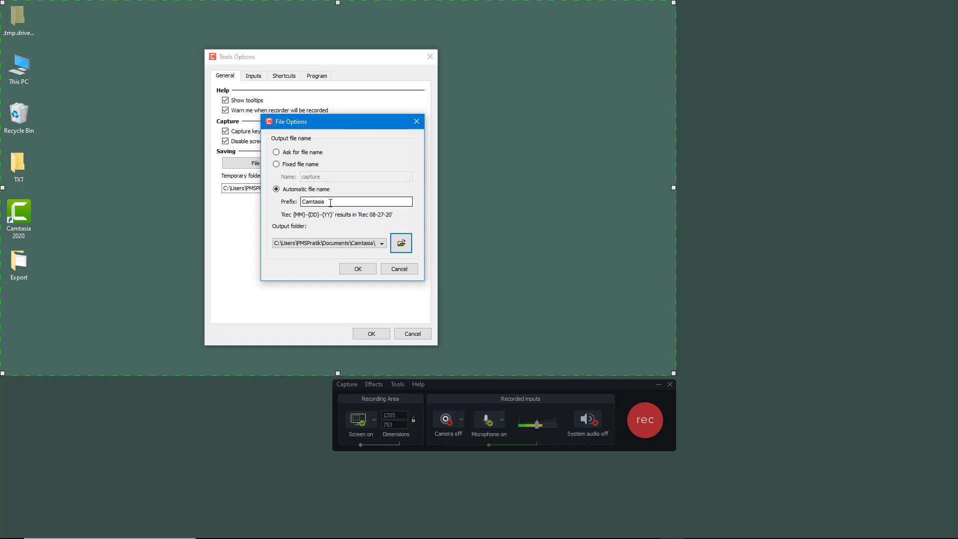
Step: Browse to Local Disk (D:) for the output folder and create a new folder there
click(401, 243)
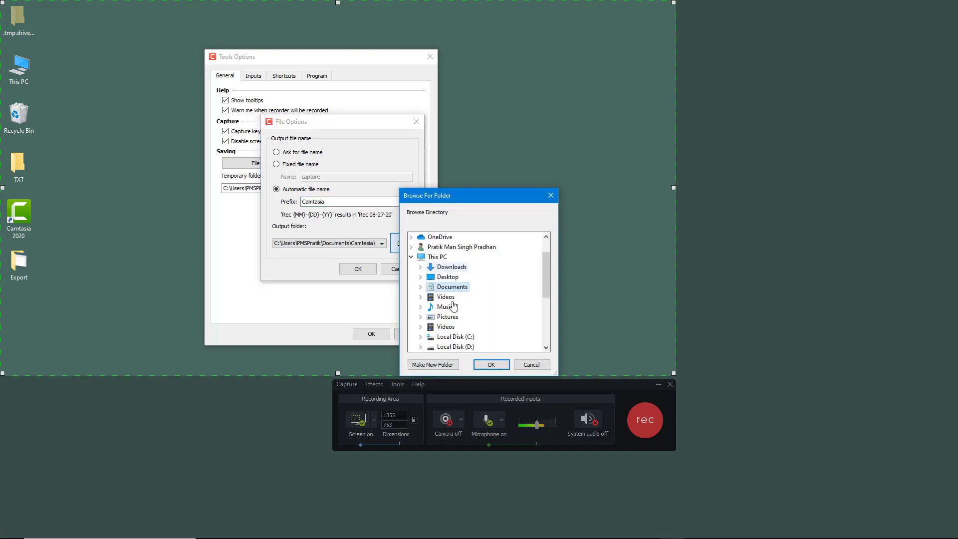
scroll(453, 306, down, 4)
scroll(486, 309, up, 2)
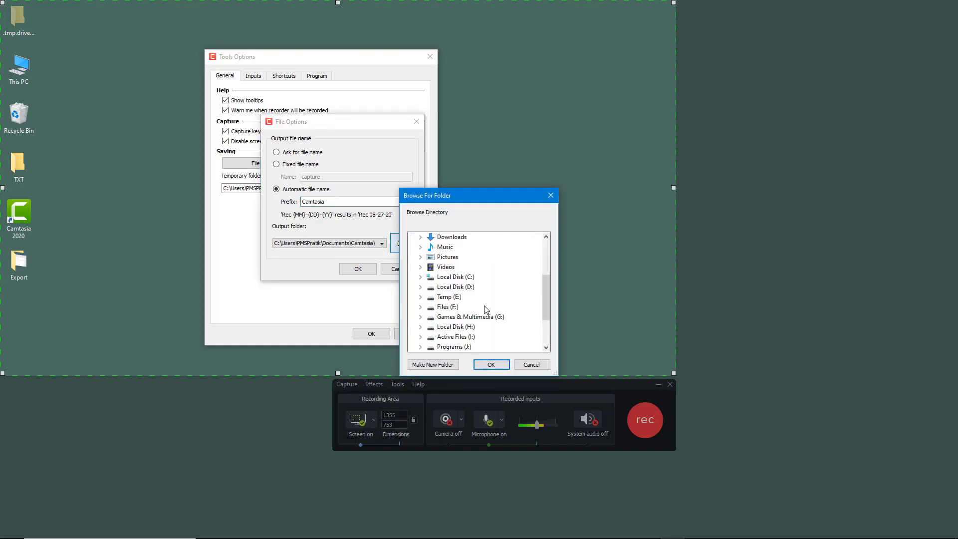
double_click(457, 287)
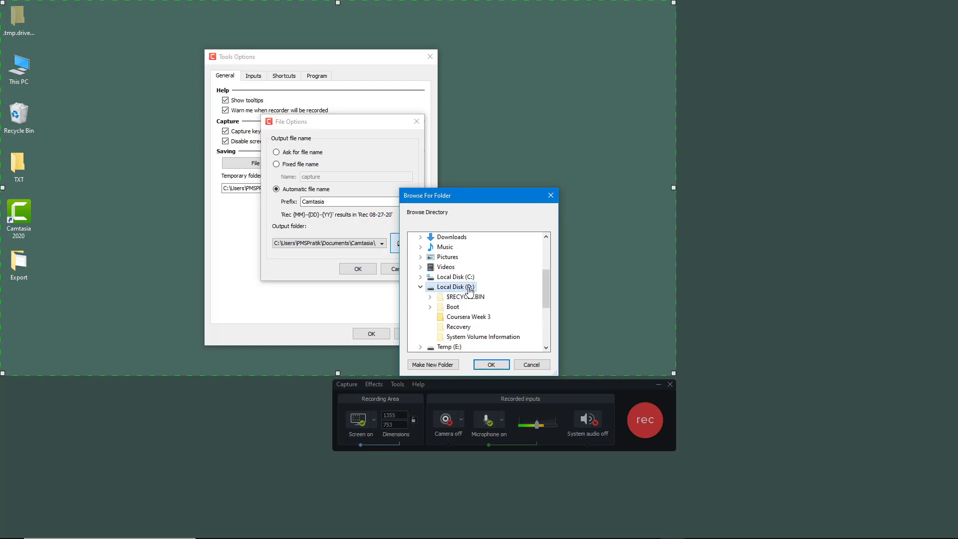
click(437, 365)
click(499, 328)
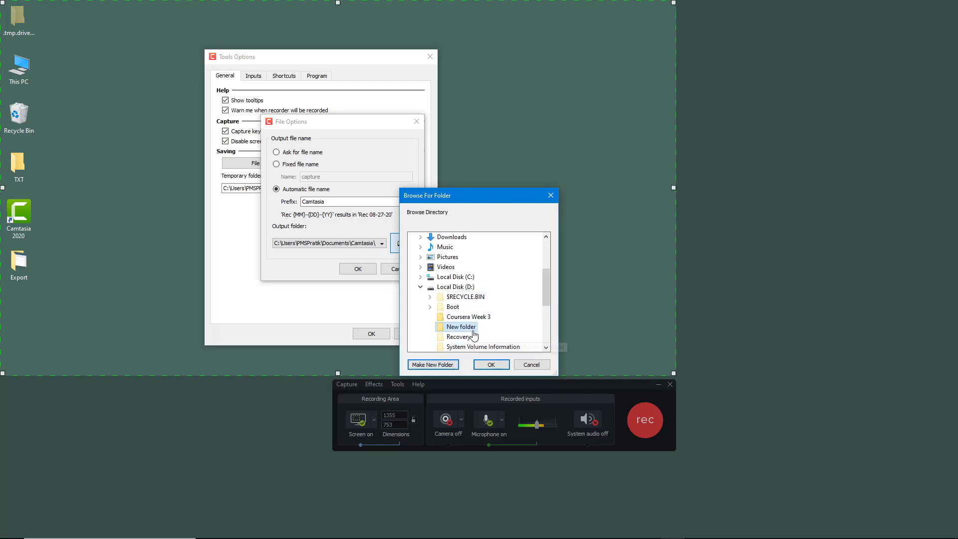
Step: Rename the new folder Camtasia, select it as the output folder and accept the file options
right_click(471, 328)
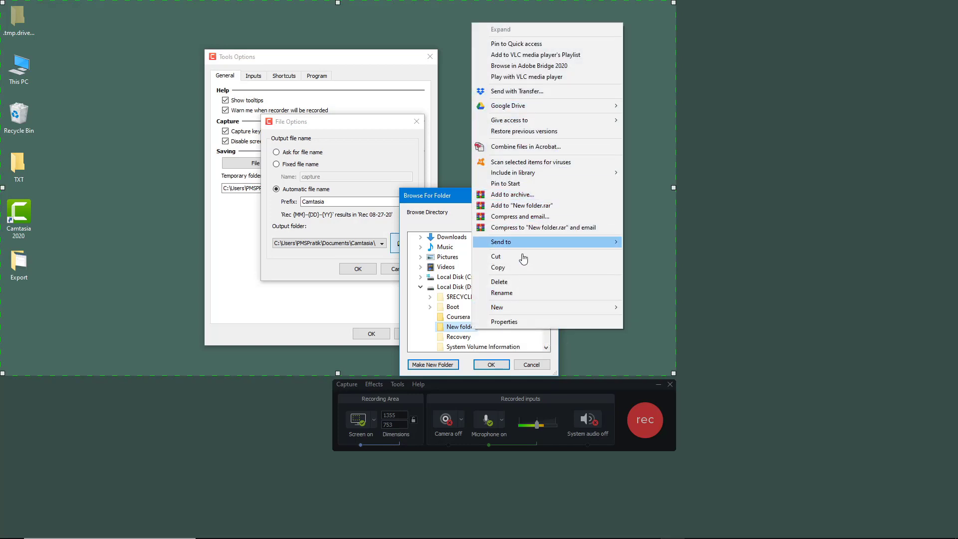
click(512, 295)
text(Camtasia)
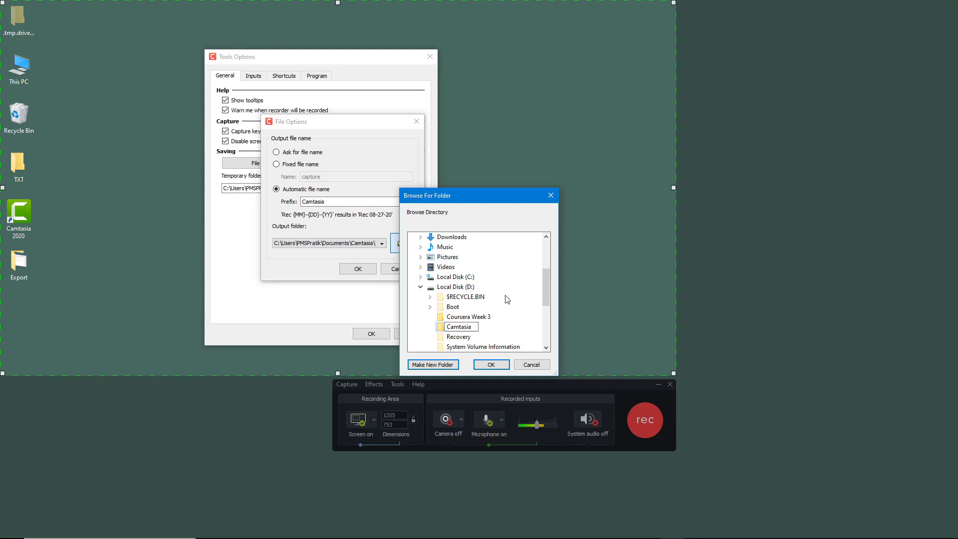
key(Return)
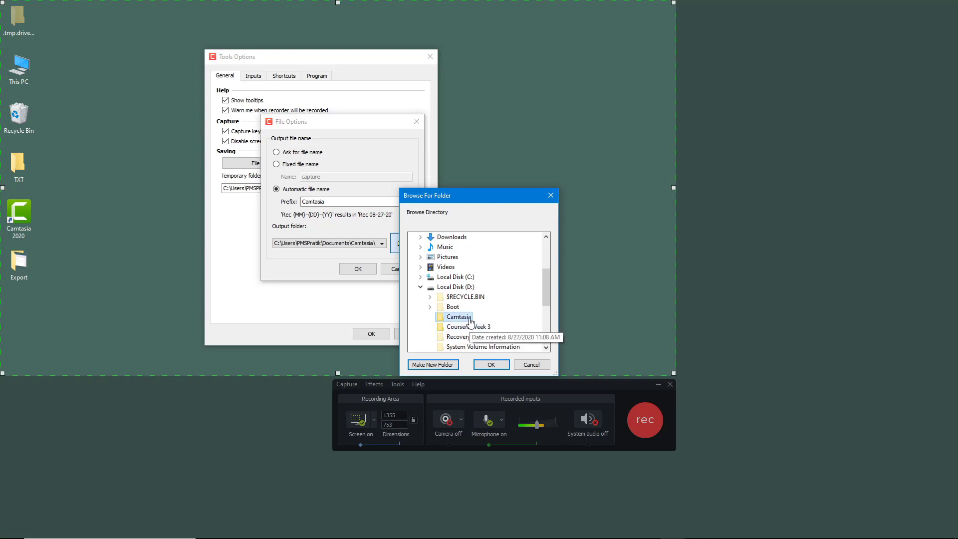
click(488, 364)
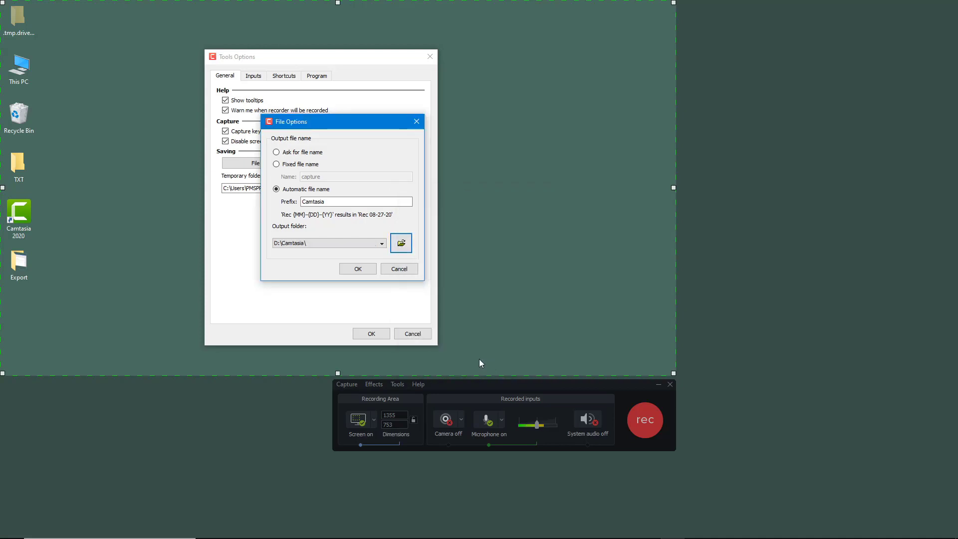
click(358, 270)
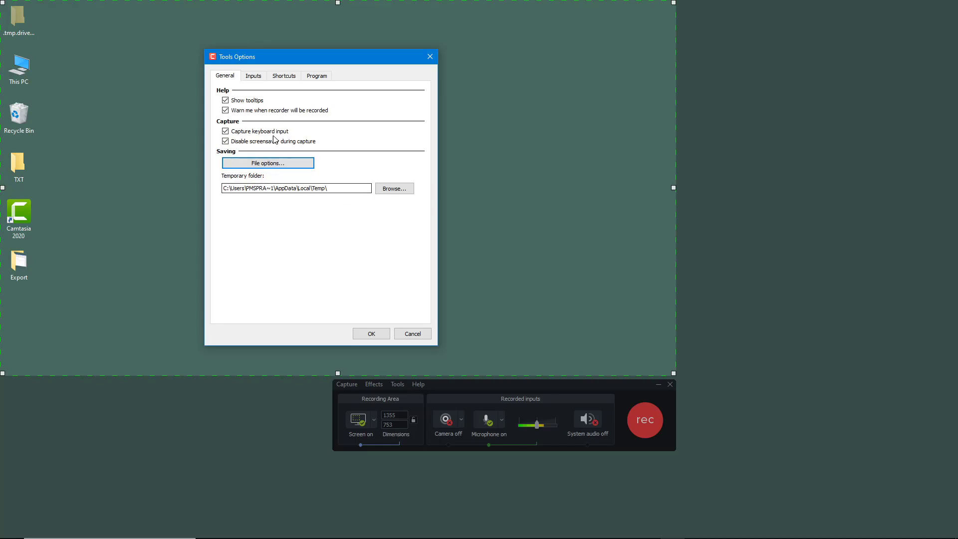
Step: Review the recorder's input settings and the available target capture frame rates
click(252, 76)
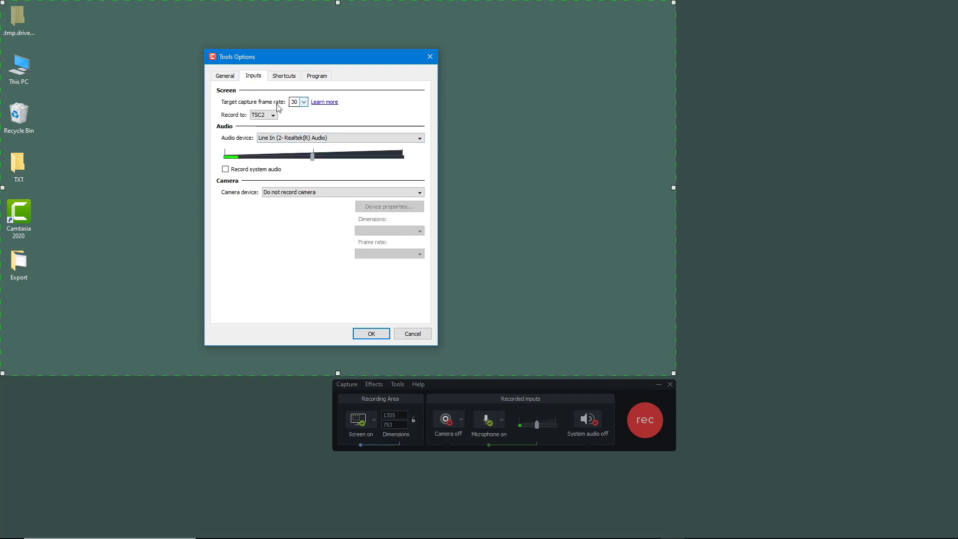
click(304, 102)
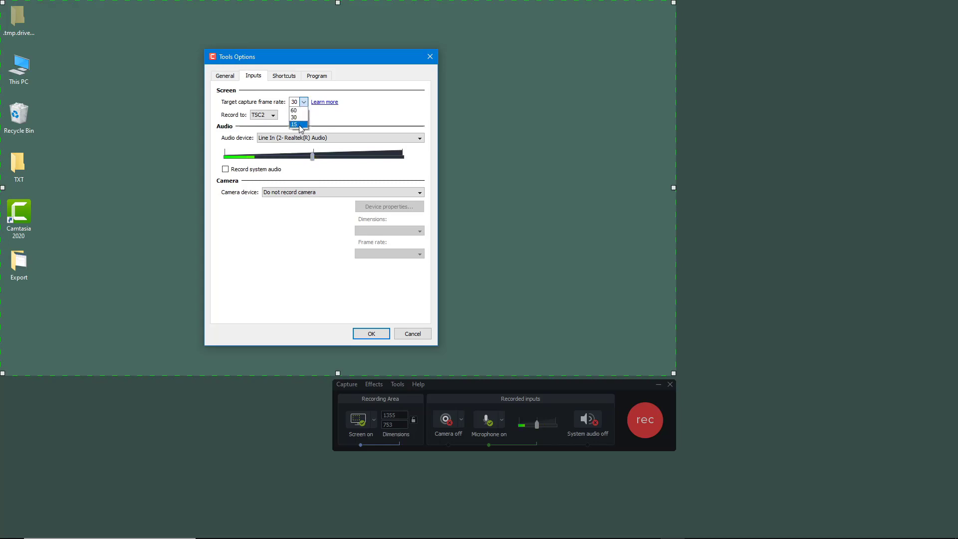
click(356, 121)
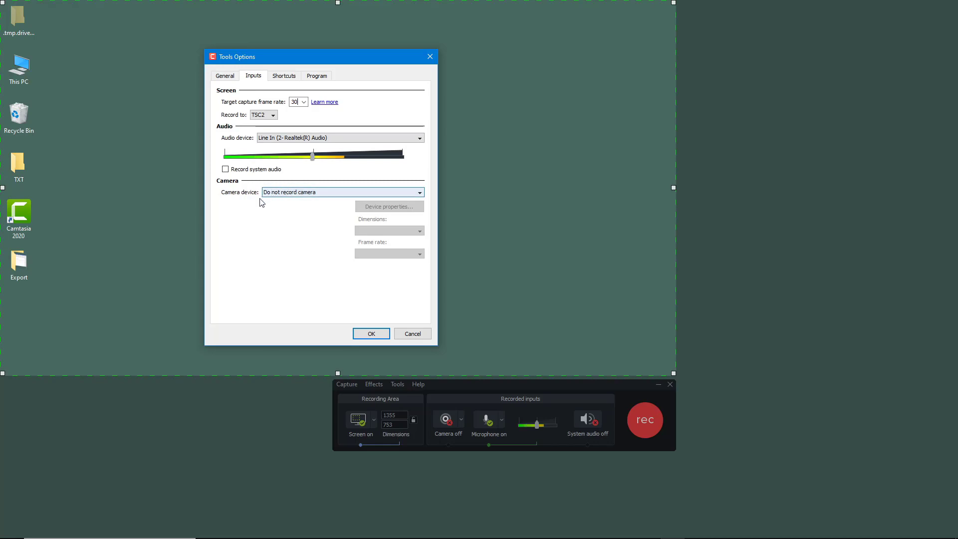
Step: Set the camera device to DroidCam Source 3 and check its dimensions, frame rate and device property options
click(303, 194)
click(303, 201)
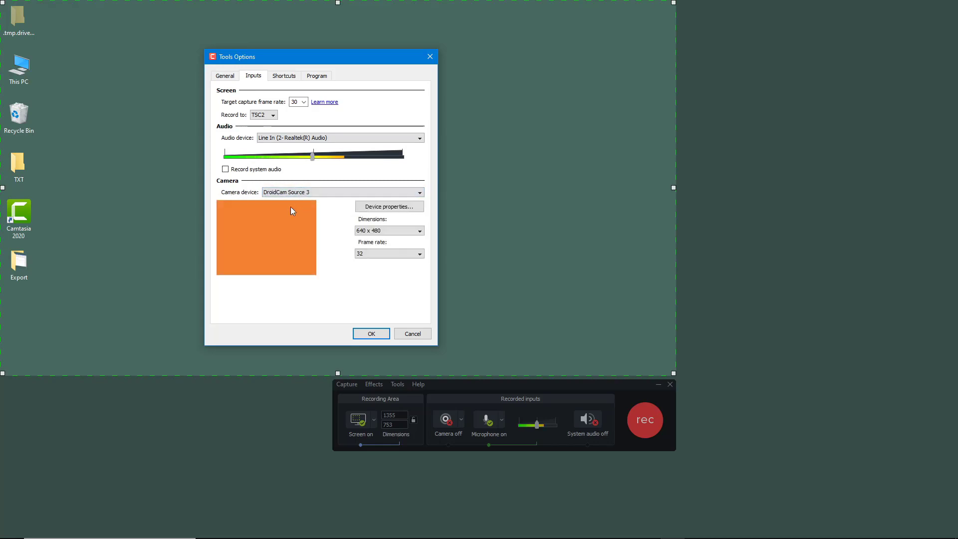
click(408, 234)
click(405, 230)
click(399, 254)
click(327, 255)
click(408, 212)
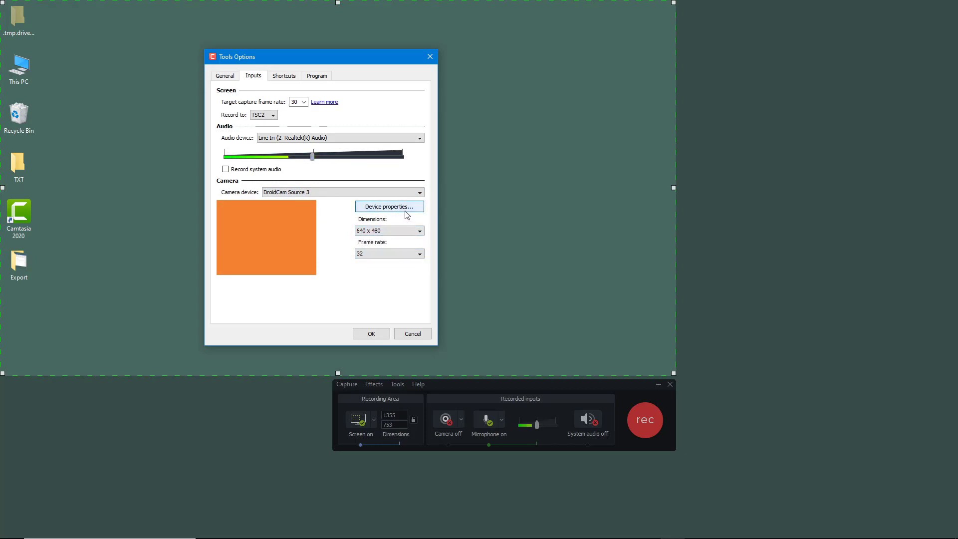
Step: Set the camera device to Do not record camera
click(297, 191)
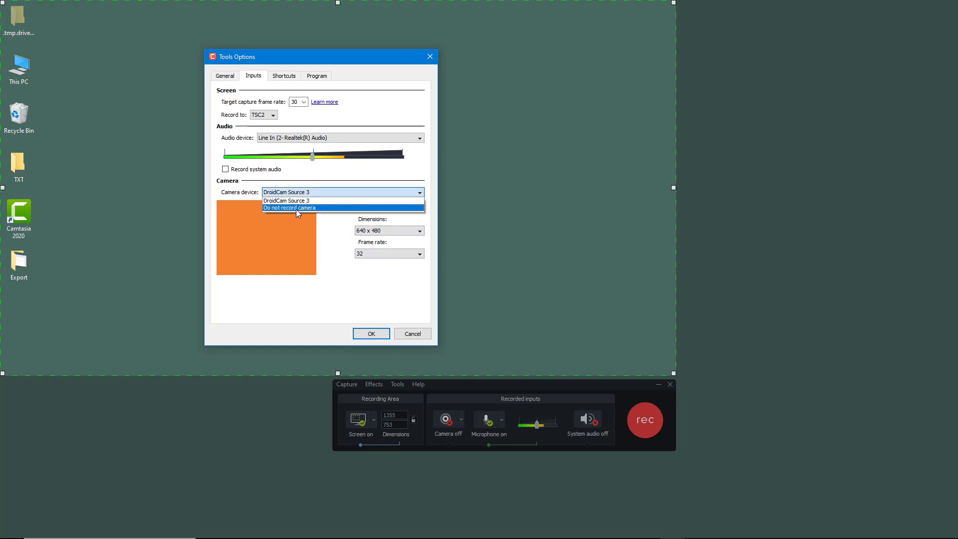
click(333, 223)
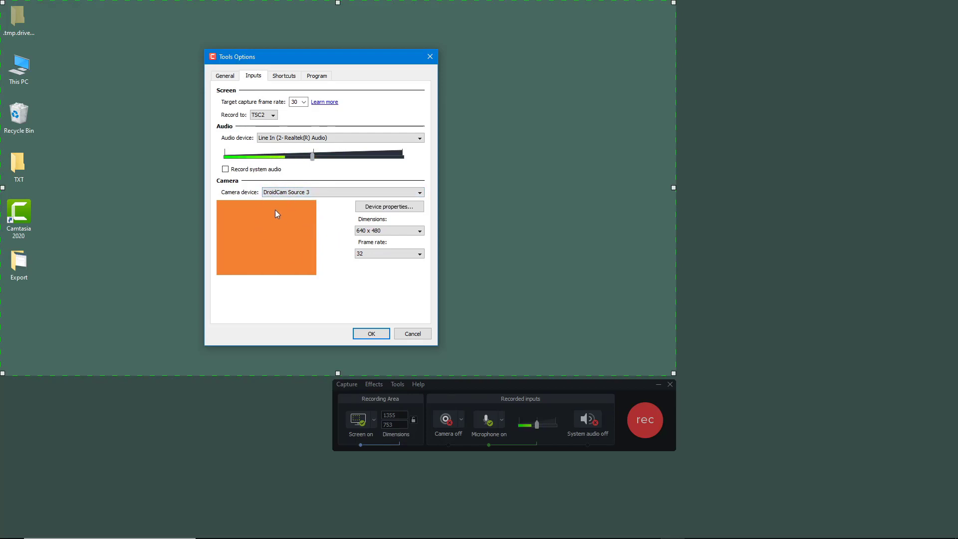
click(289, 192)
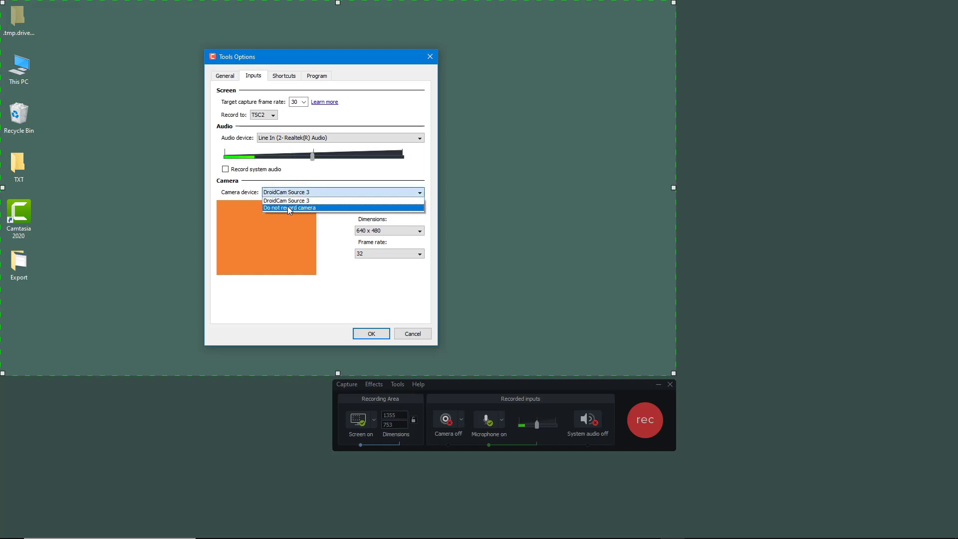
click(288, 207)
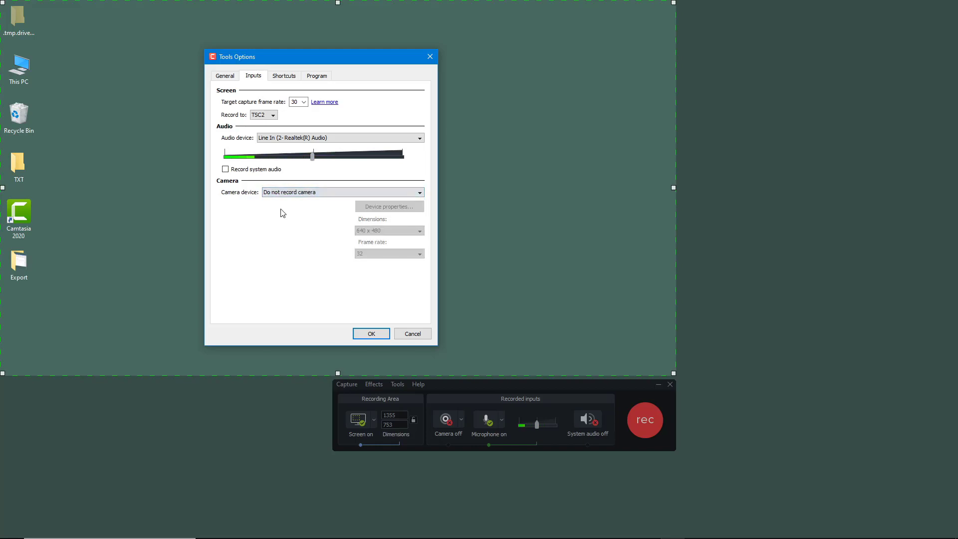
Step: Review the recorder's shortcut assignments for Record/Pause, Stop, Marker, ScreenDraw, Select Region and Hide Tray Icon
click(291, 77)
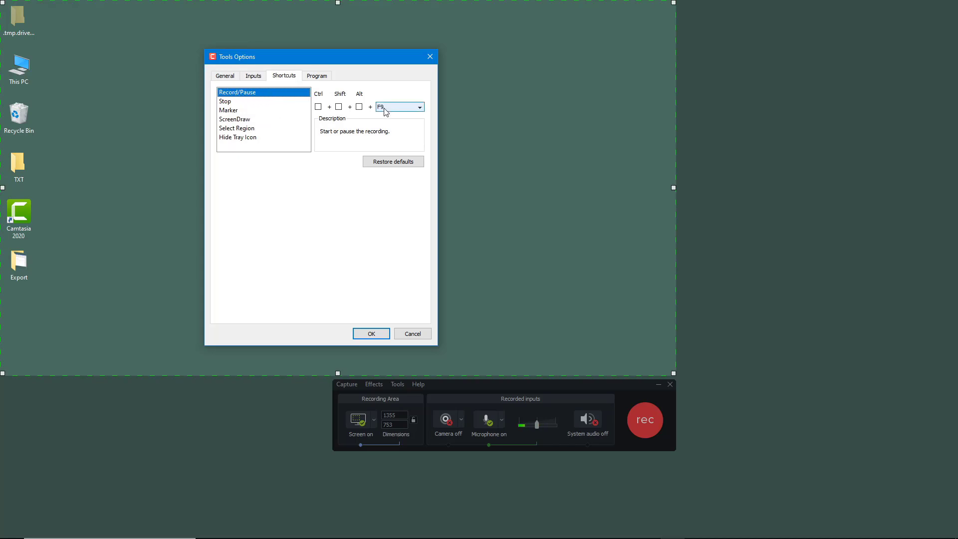
click(318, 106)
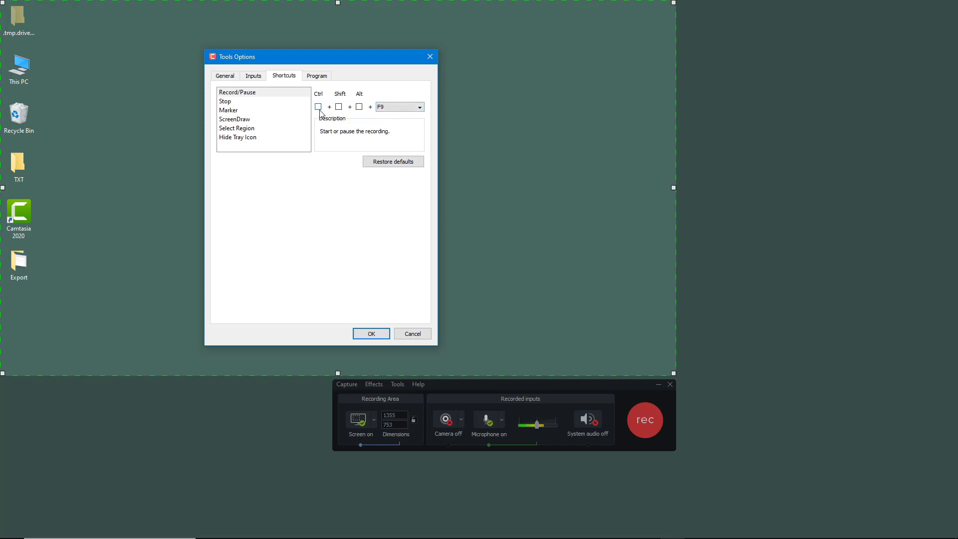
click(405, 108)
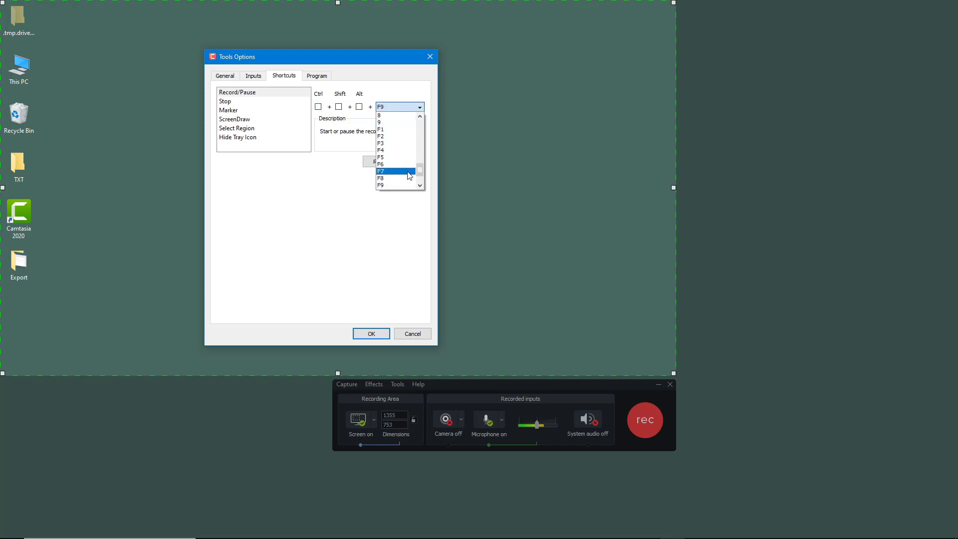
click(334, 206)
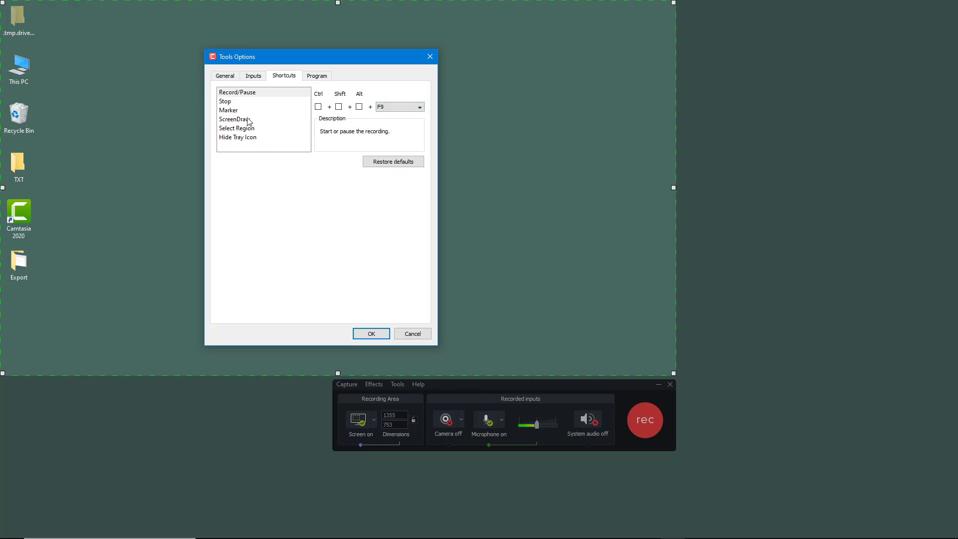
click(235, 104)
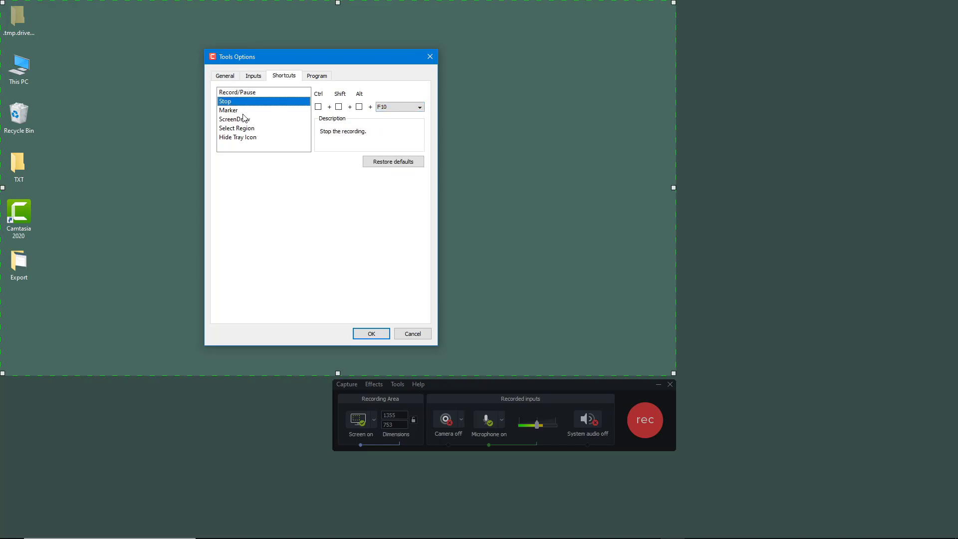
click(244, 112)
click(246, 122)
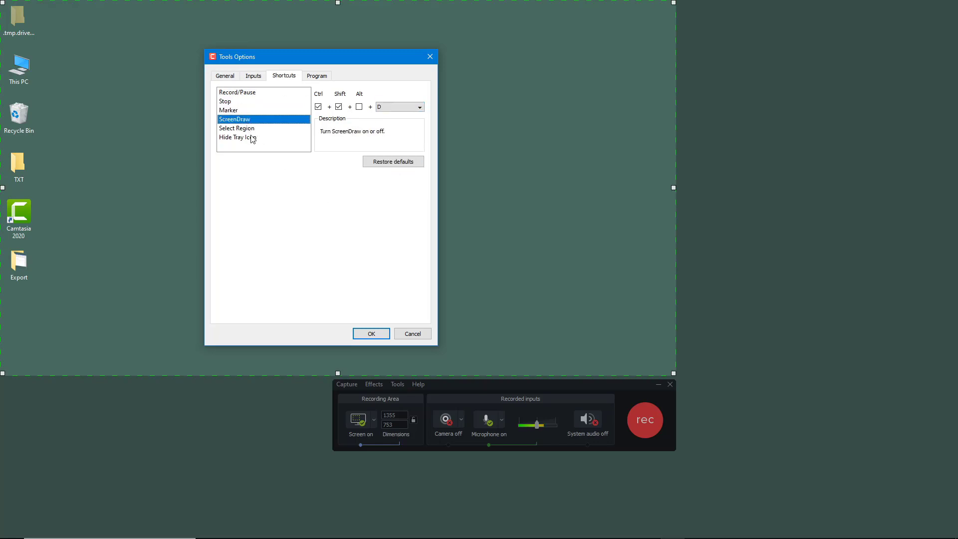
click(251, 129)
click(253, 138)
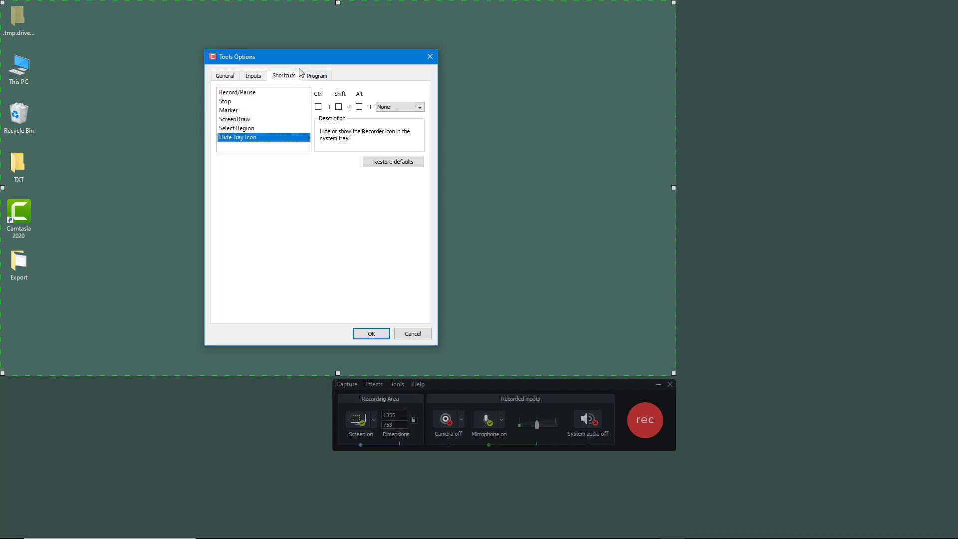
Step: Try the Rectangle and Hidden appearances for the recording region and return it to Corners
click(318, 77)
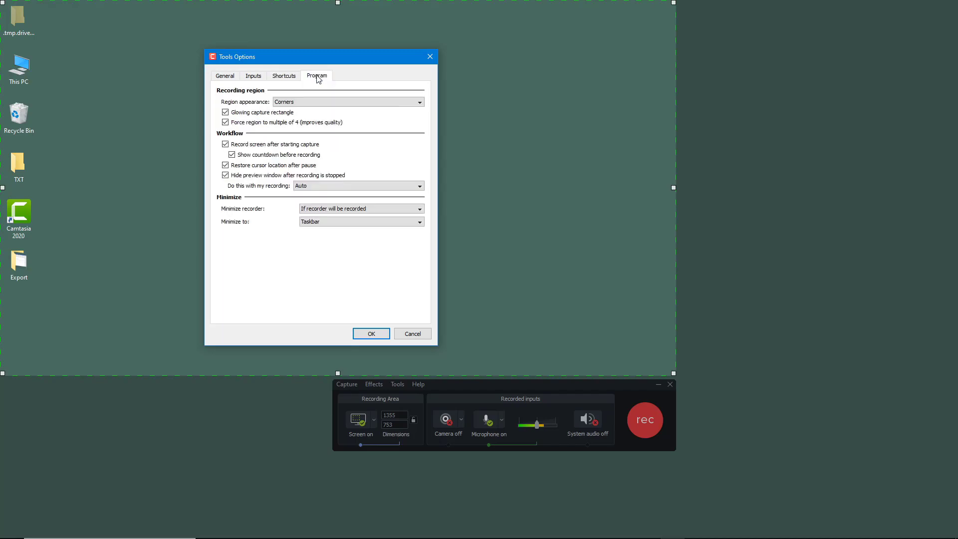
click(306, 101)
click(305, 120)
click(306, 102)
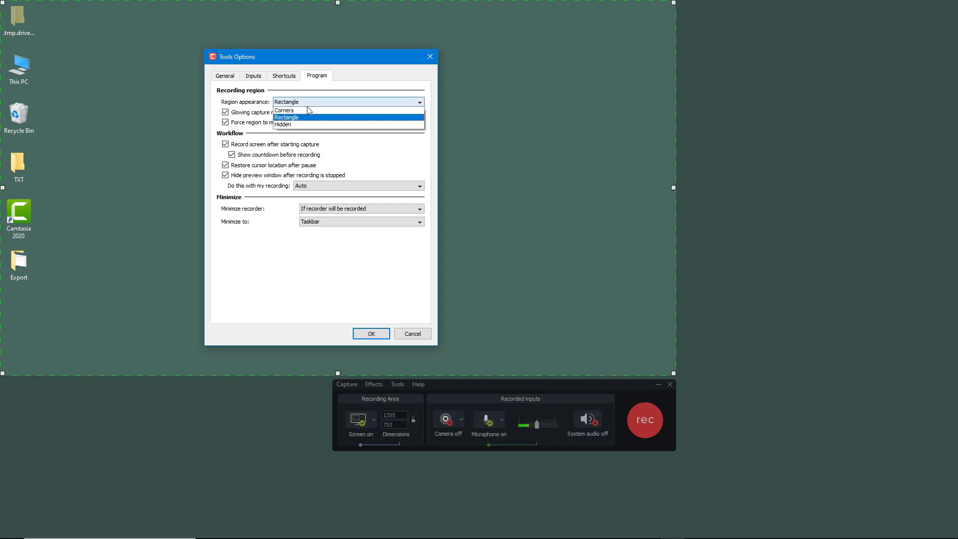
click(305, 124)
click(306, 104)
click(306, 113)
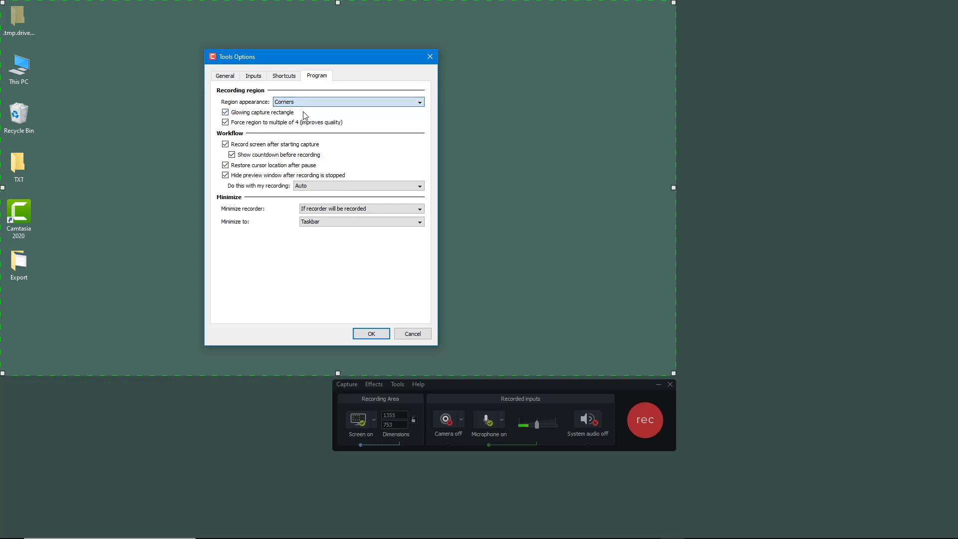
Step: Set the recording region's appearance to Hidden and accept the recorder options
click(344, 102)
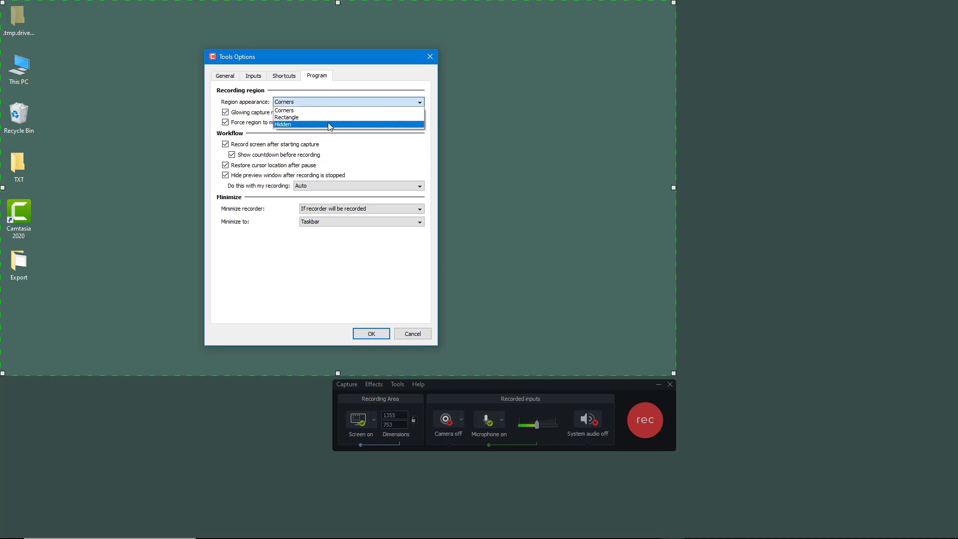
click(333, 124)
click(370, 332)
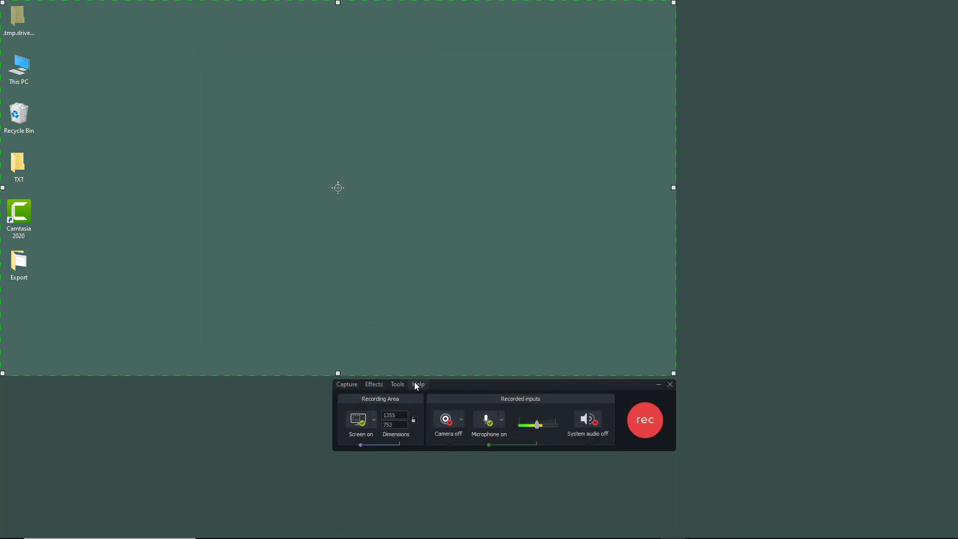
Step: Reopen the recorder's program options and set the recording region's appearance to Corners
click(397, 384)
click(417, 423)
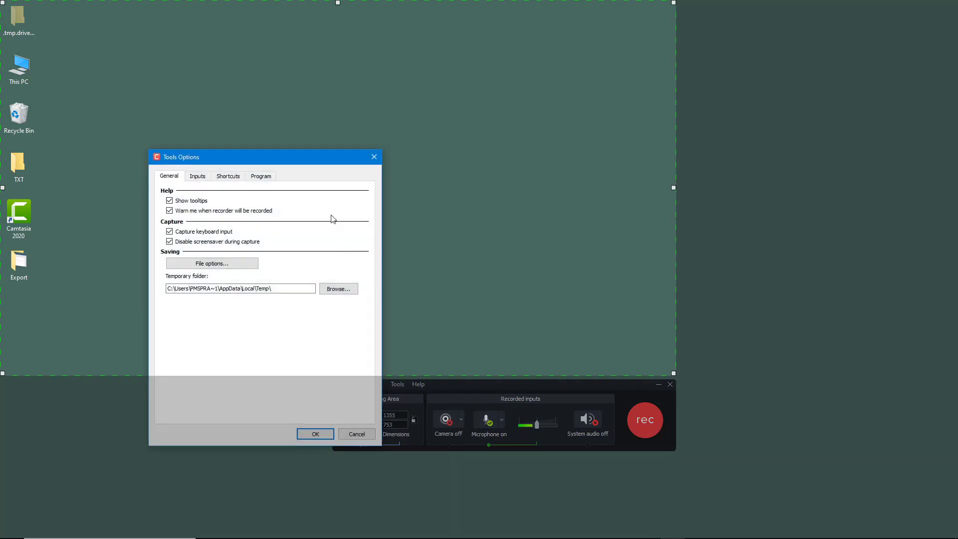
click(262, 176)
drag(317, 167, 337, 125)
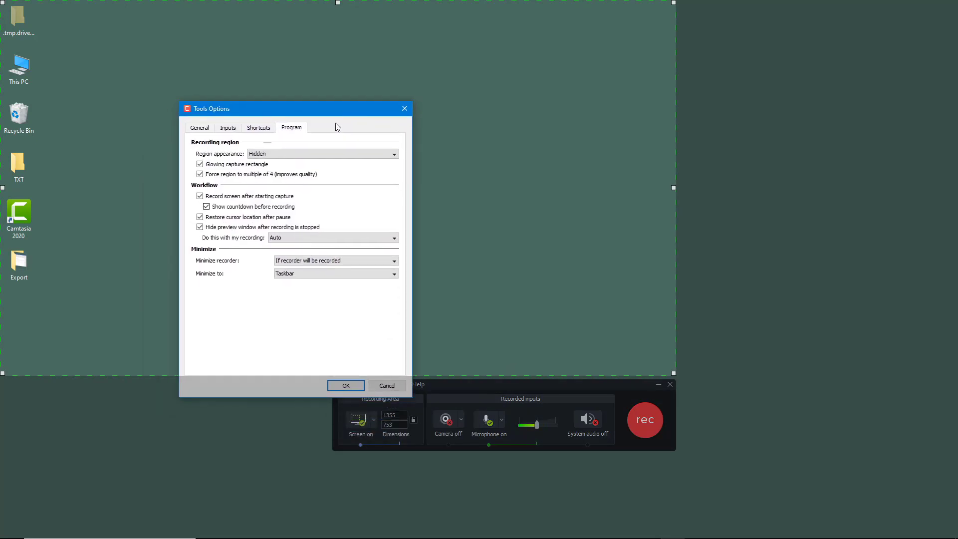
click(310, 154)
click(300, 168)
Step: Check the minimize recorder choices, try System tray and Taskbar as the minimize target, and cancel the options
click(304, 263)
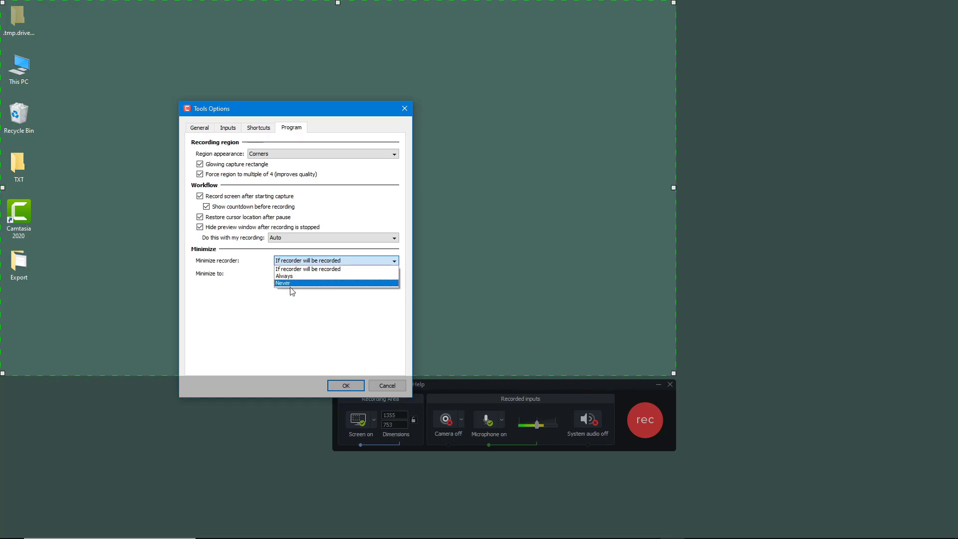
click(216, 301)
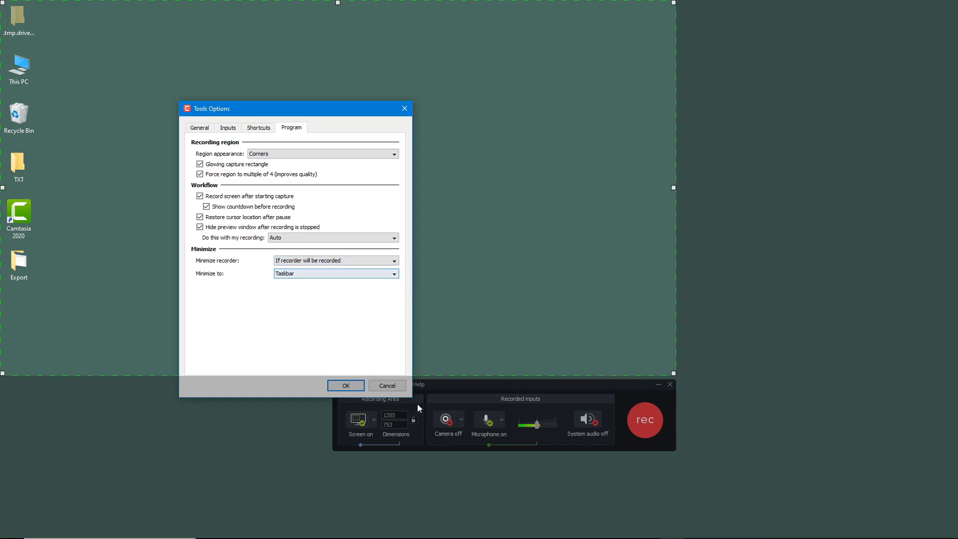
click(333, 274)
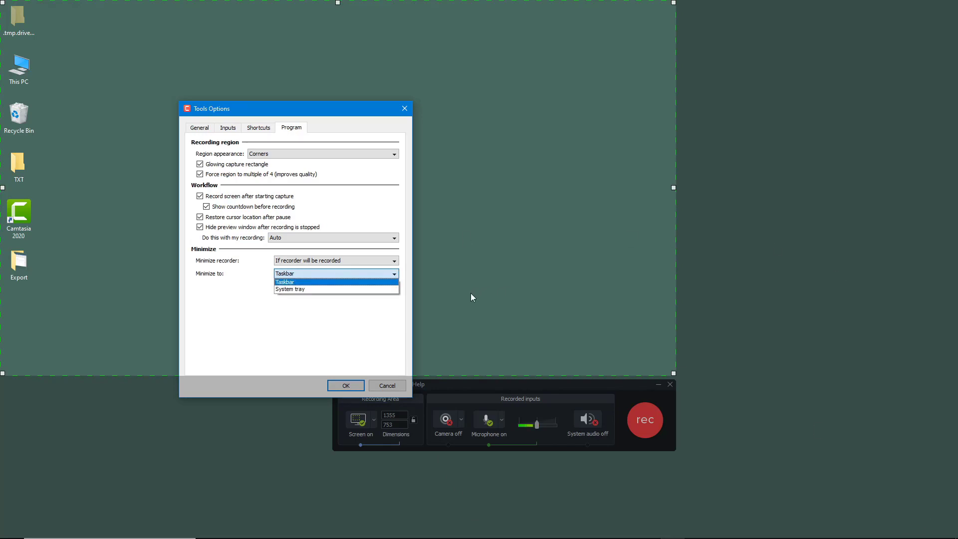
click(305, 289)
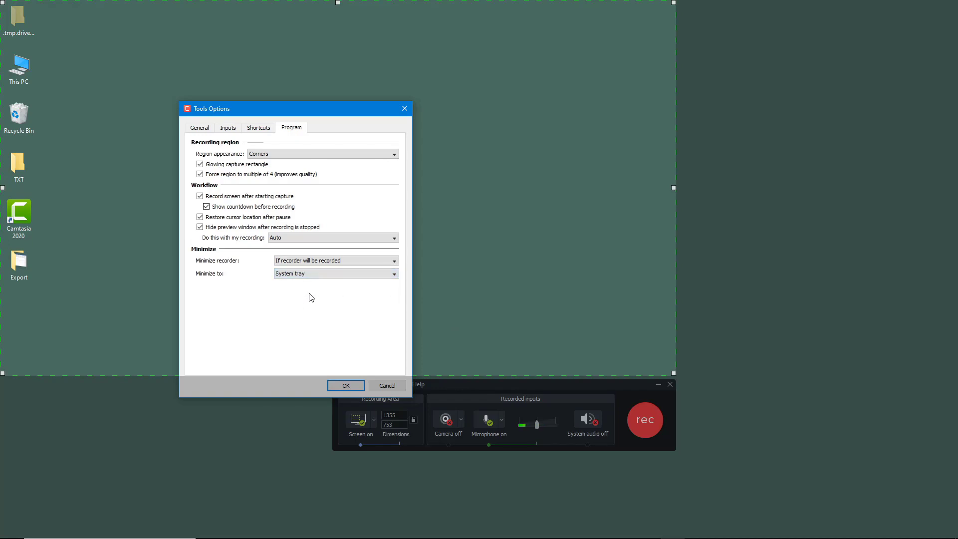
click(303, 274)
click(300, 280)
click(397, 386)
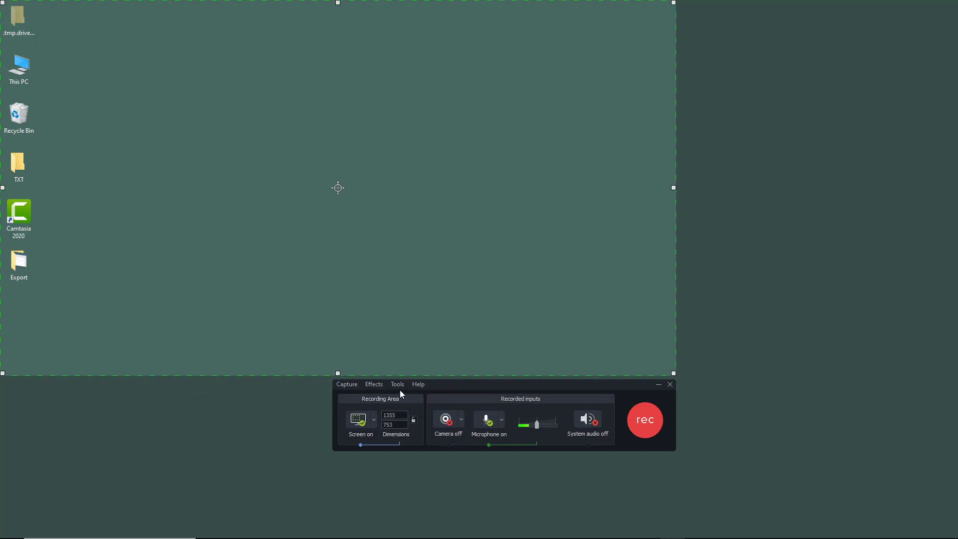
Step: Review which recording toolbars are displayed and the recorder's available help resources
click(399, 385)
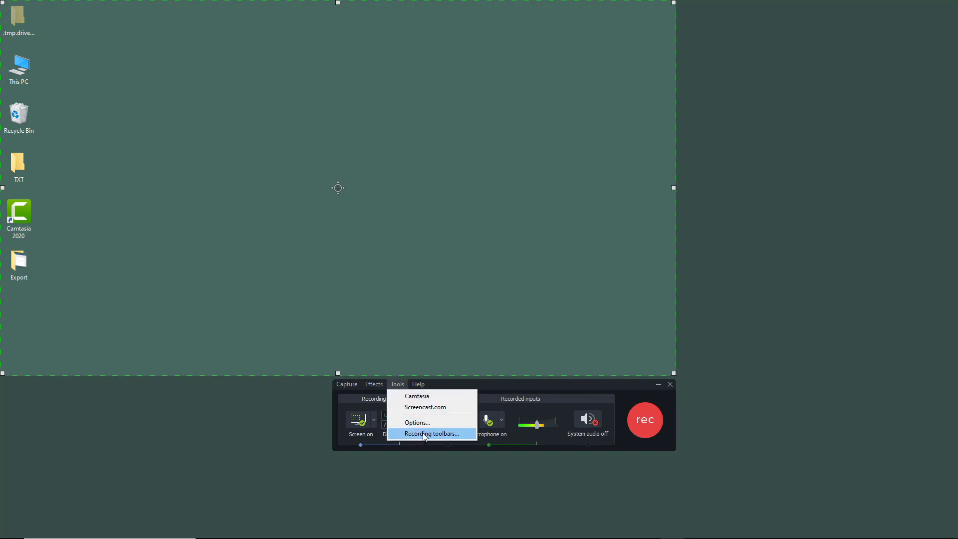
click(425, 434)
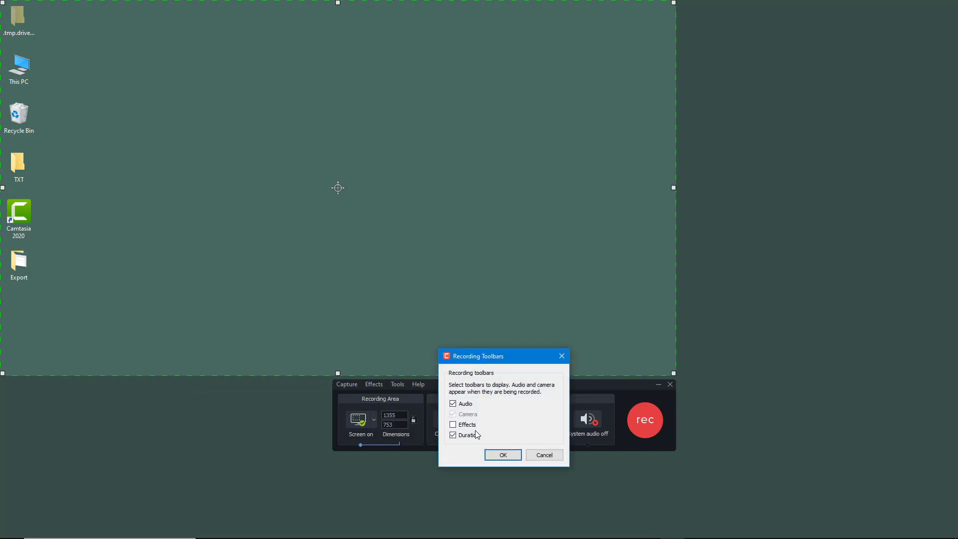
click(498, 455)
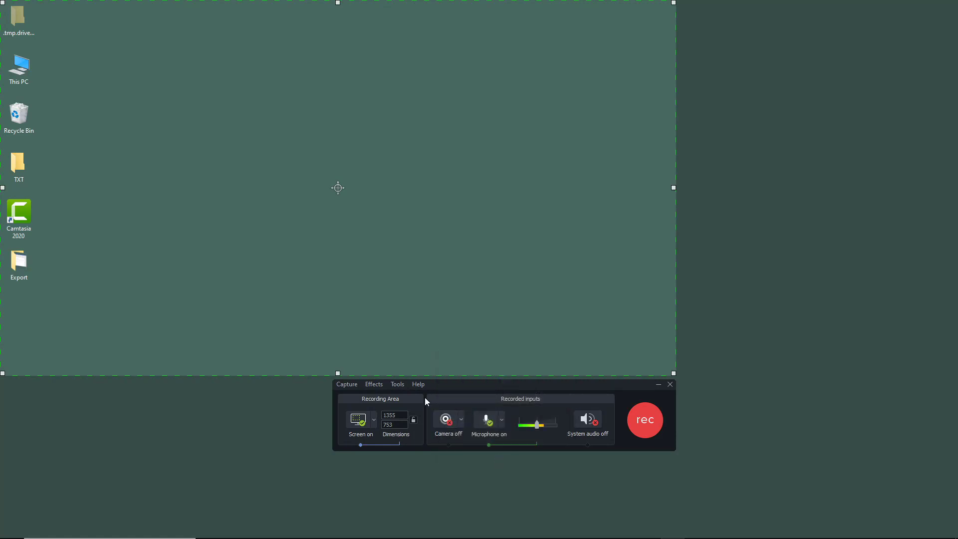
click(398, 385)
click(432, 433)
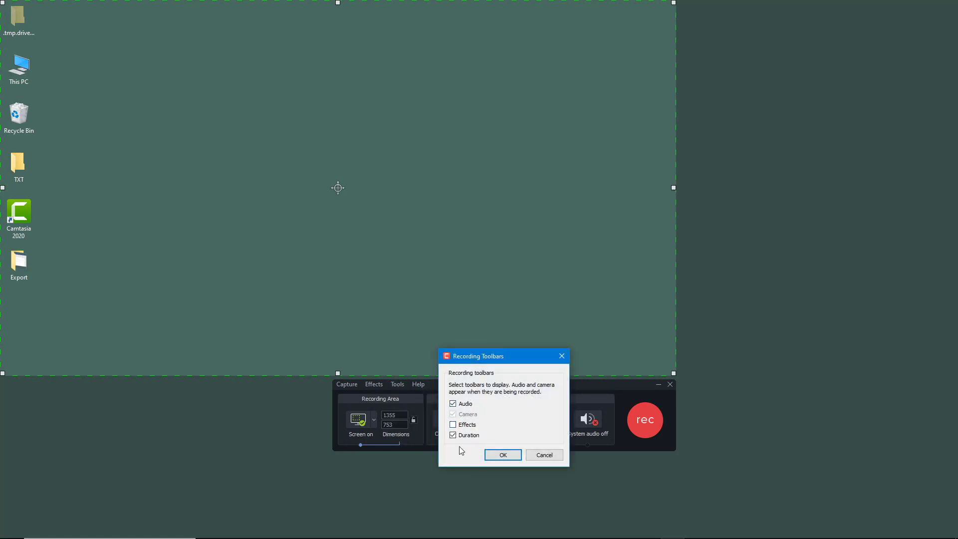
click(499, 454)
click(419, 385)
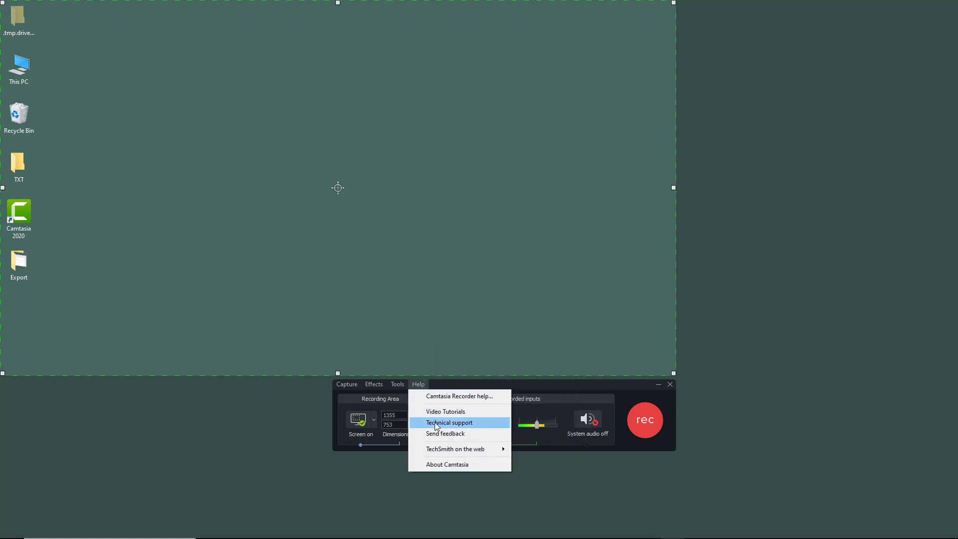
click(545, 384)
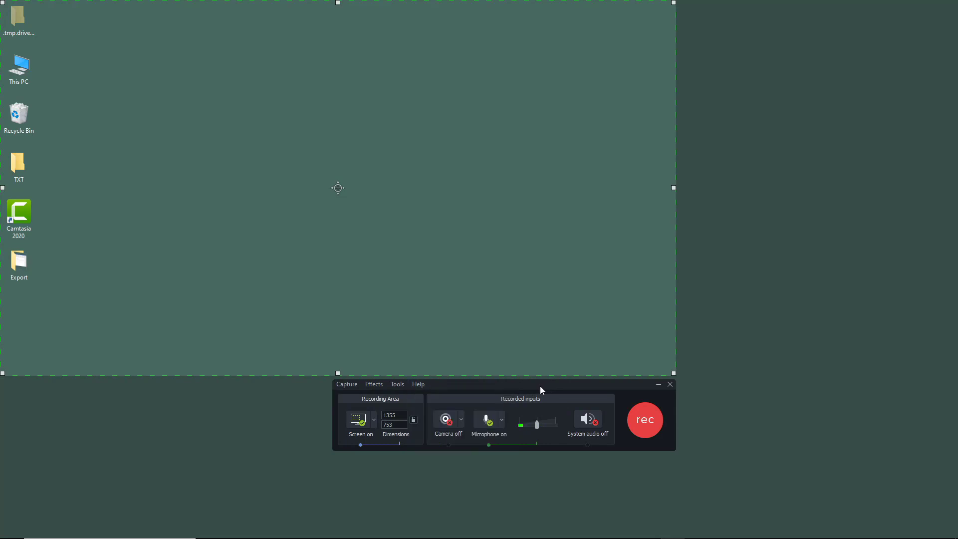